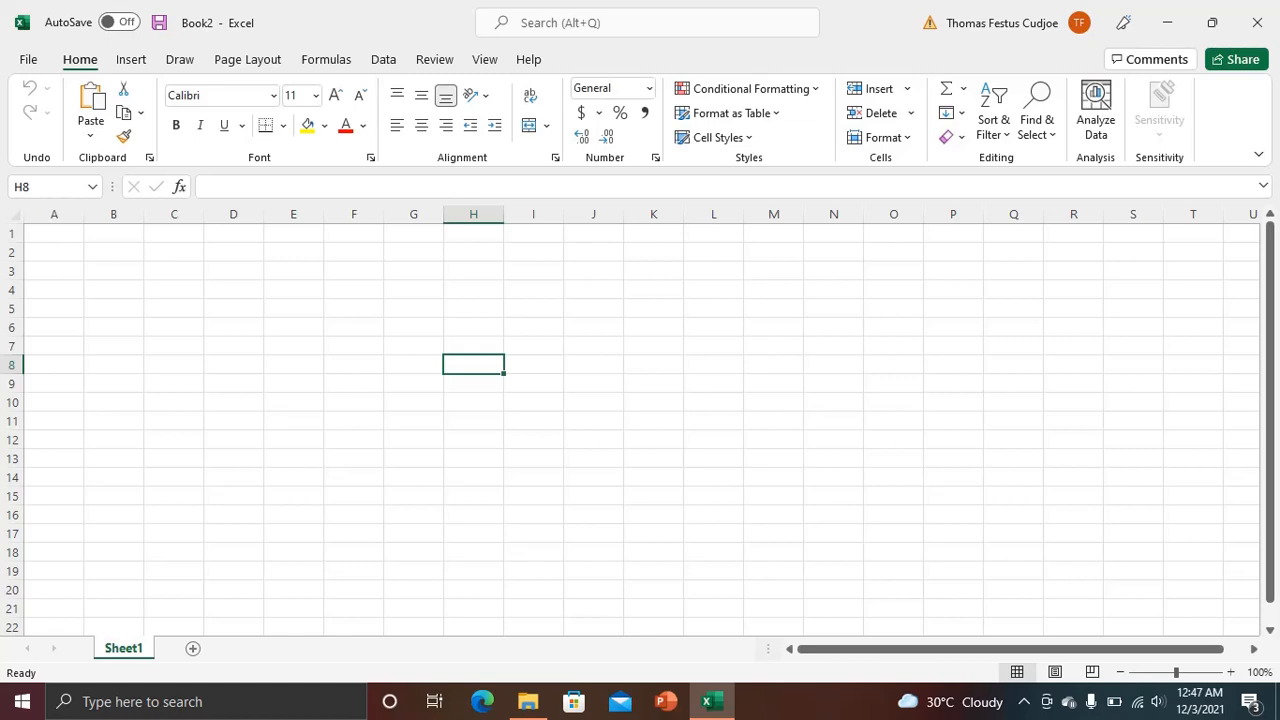
- Switch to File Explorer and preview the BranchA, BranchB and BranchC workbooks in the Sales Report folder, examining their columns and branch data
click(530, 701)
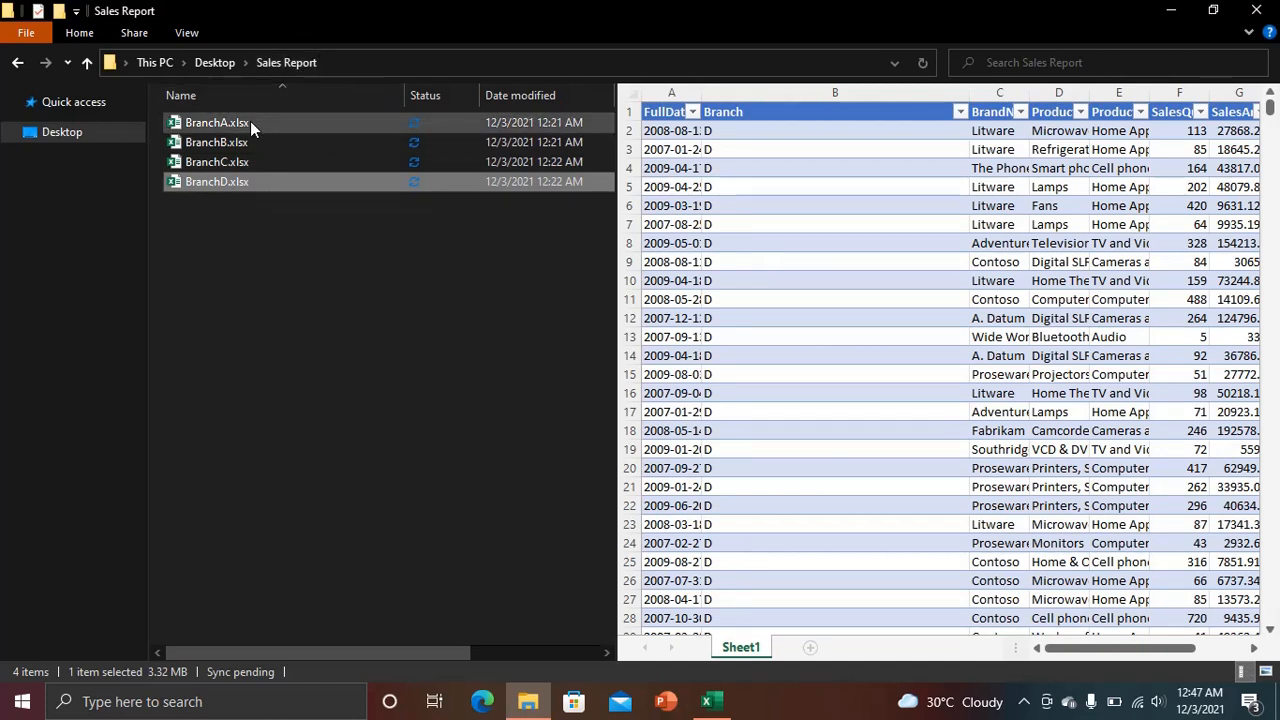
mouse_move(250, 121)
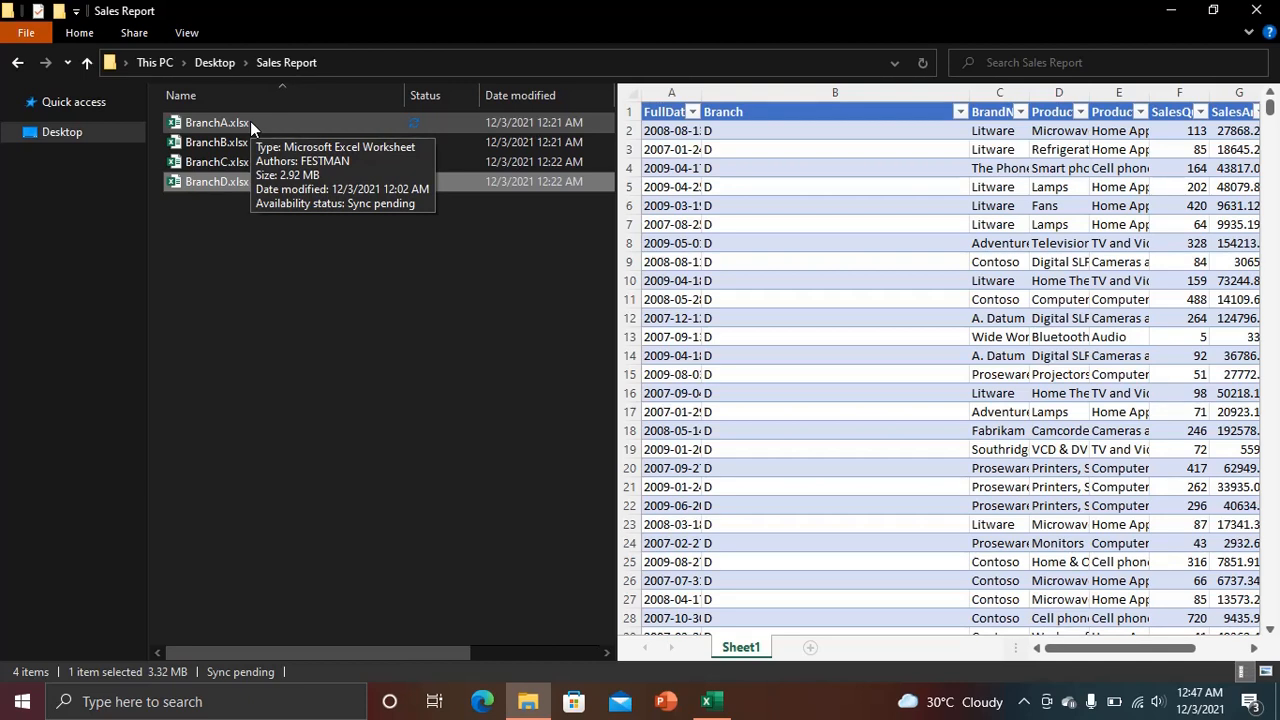
click(250, 121)
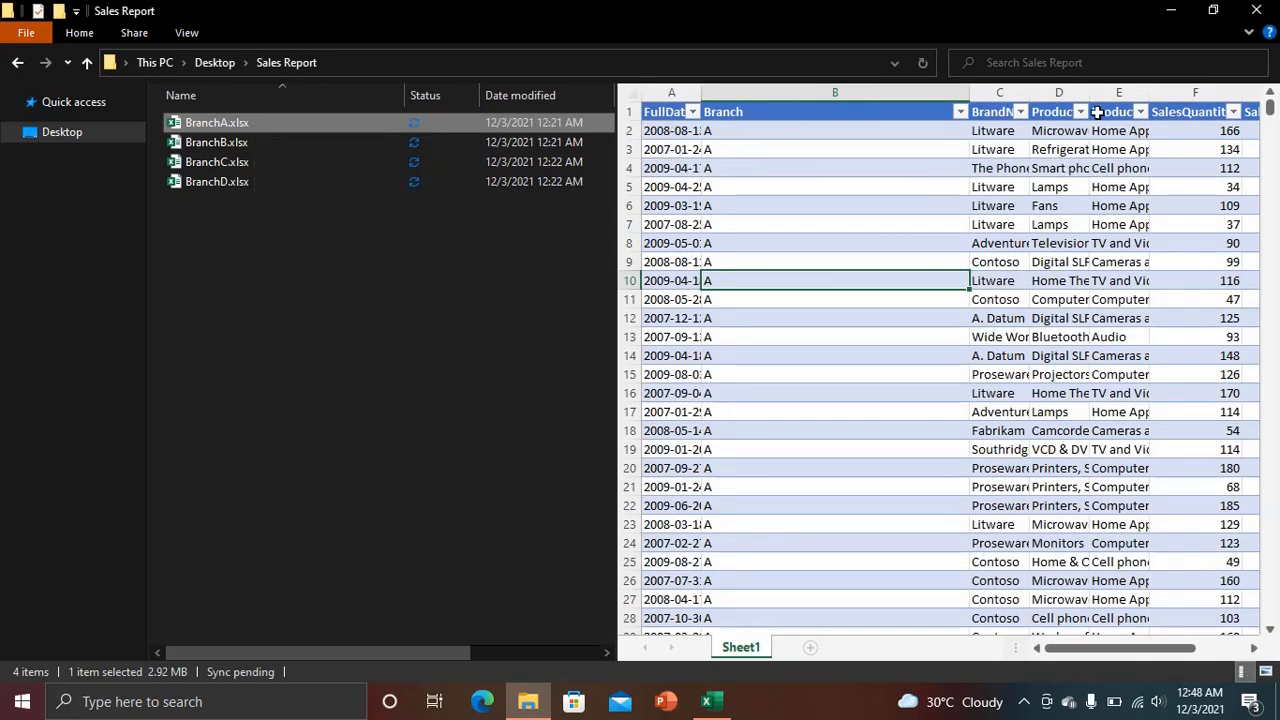
click(1254, 648)
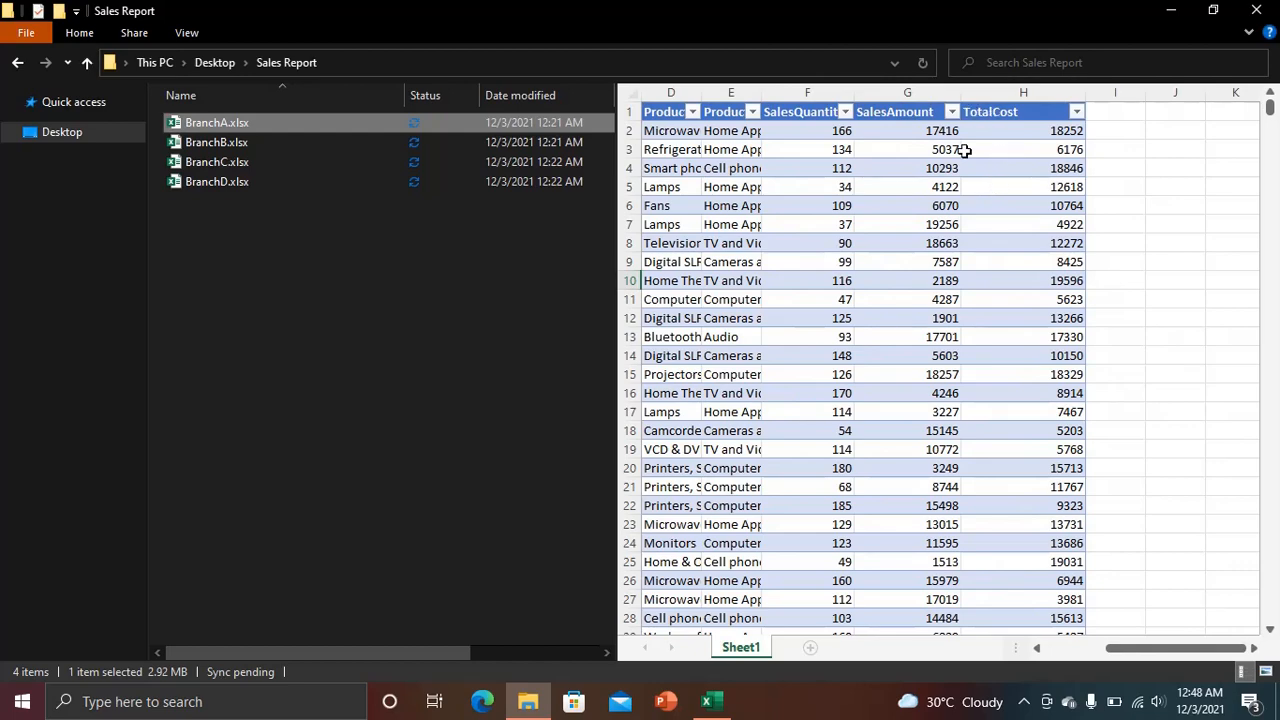
click(228, 144)
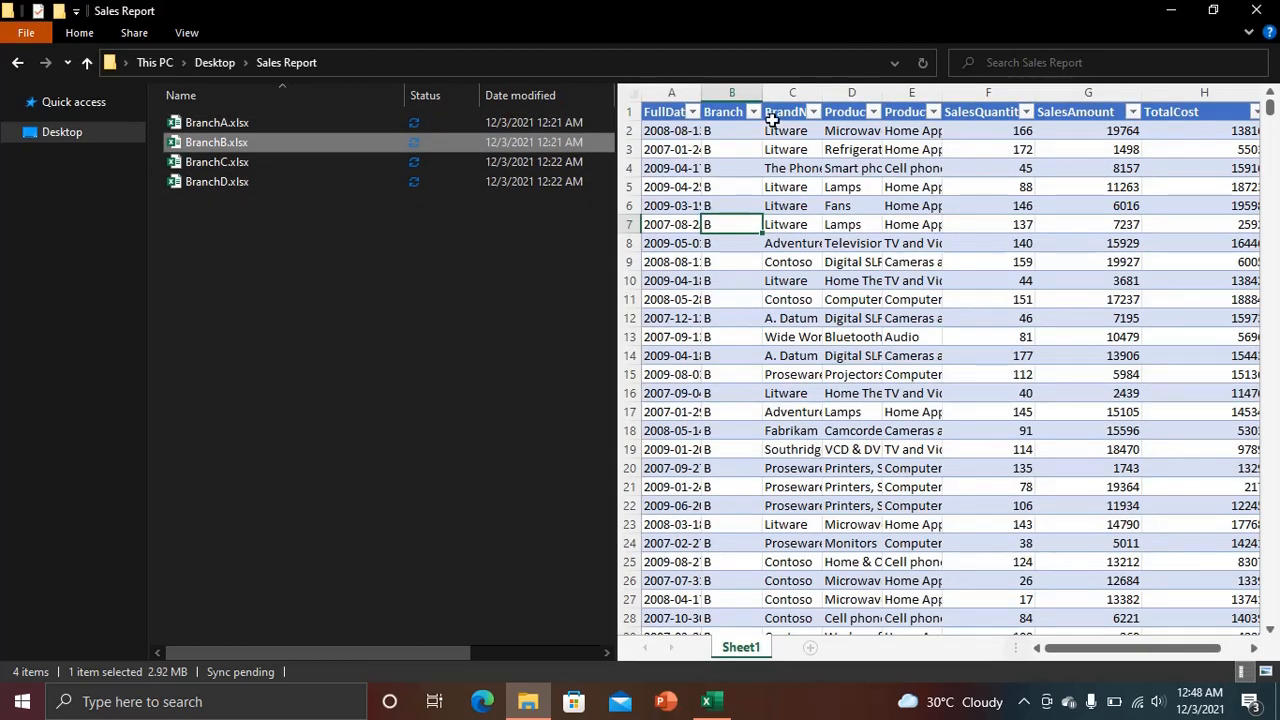
drag(688, 130, 1084, 384)
click(757, 206)
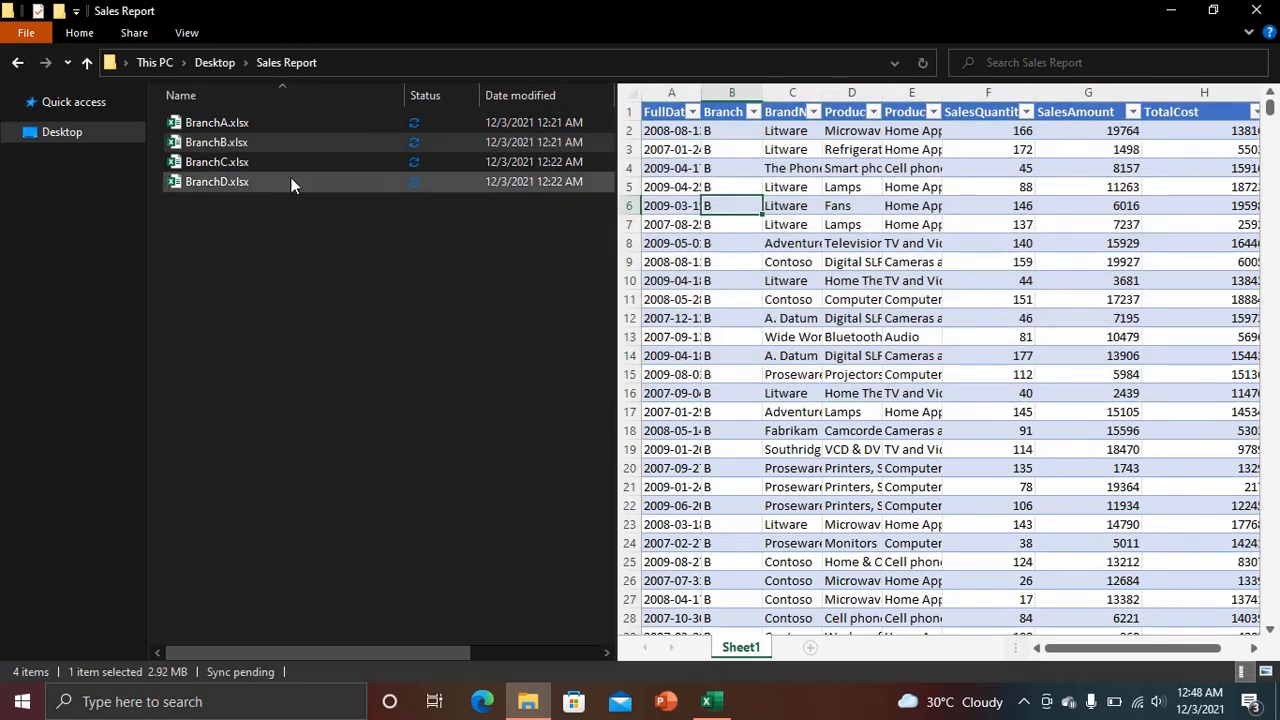
click(225, 168)
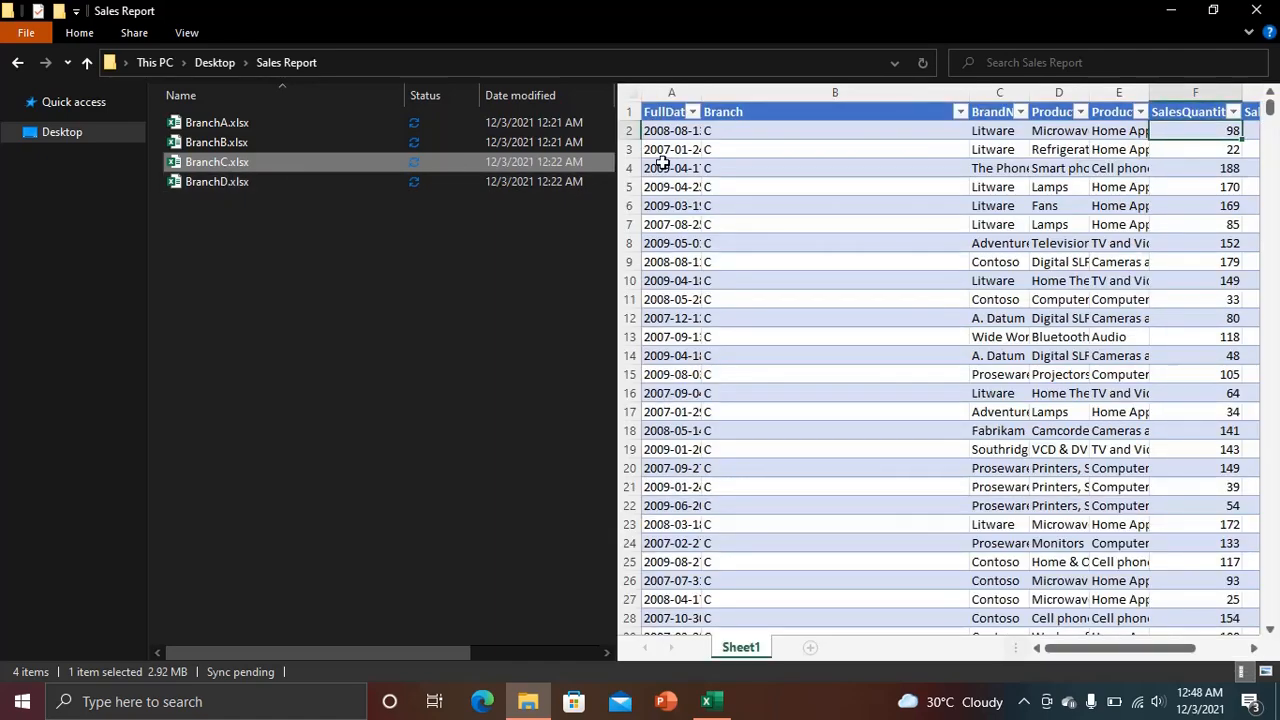
click(786, 143)
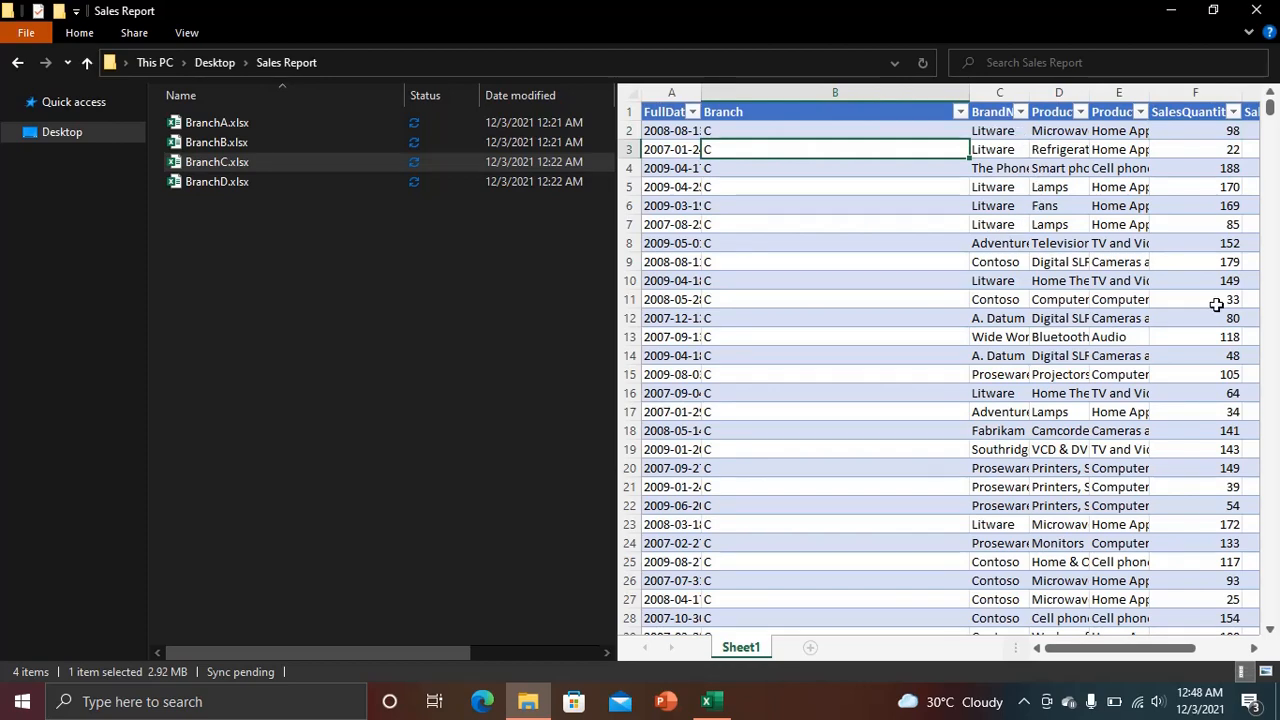
click(1254, 648)
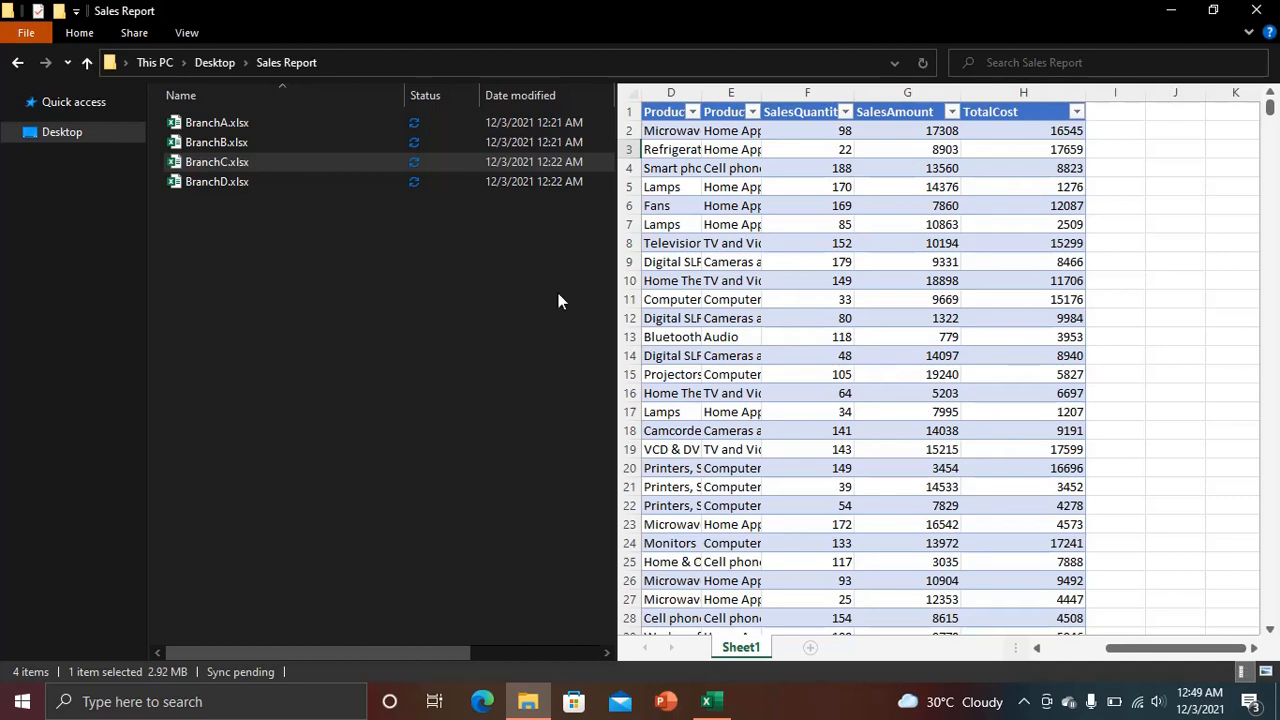
- Switch back to the blank Excel workbook and start a data import from the Sales Report folder on the Desktop
click(710, 703)
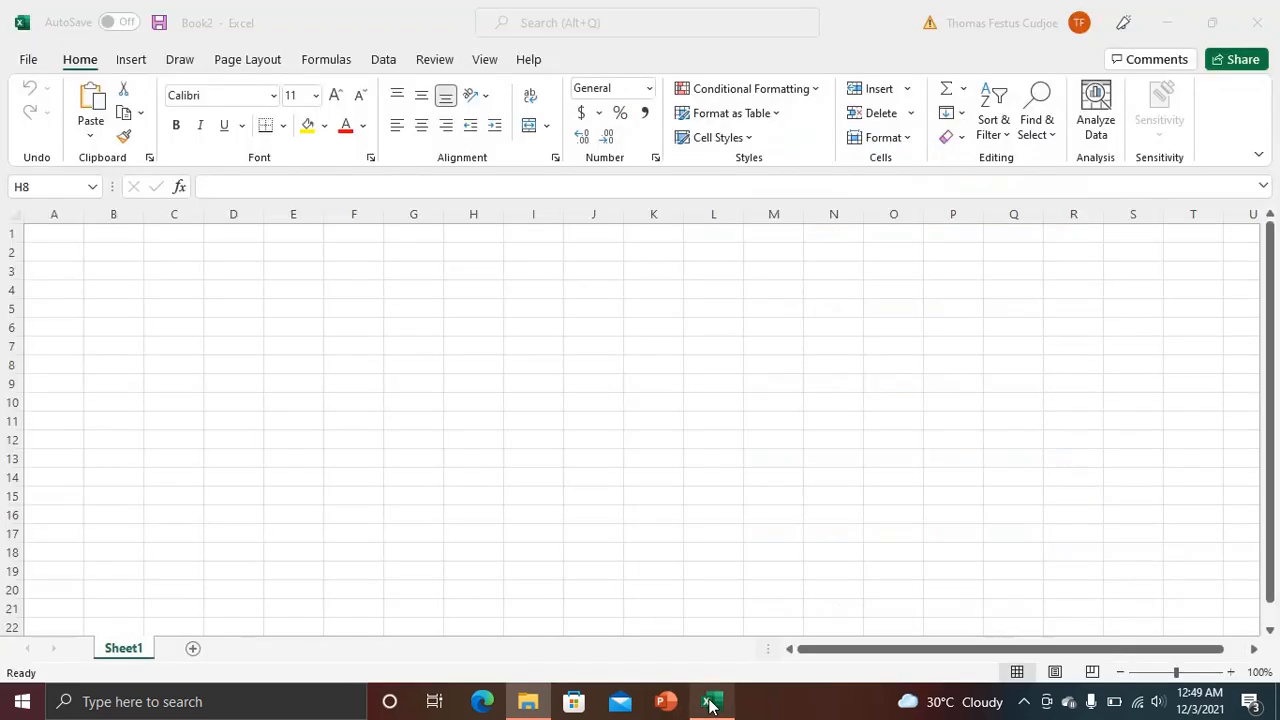
click(390, 303)
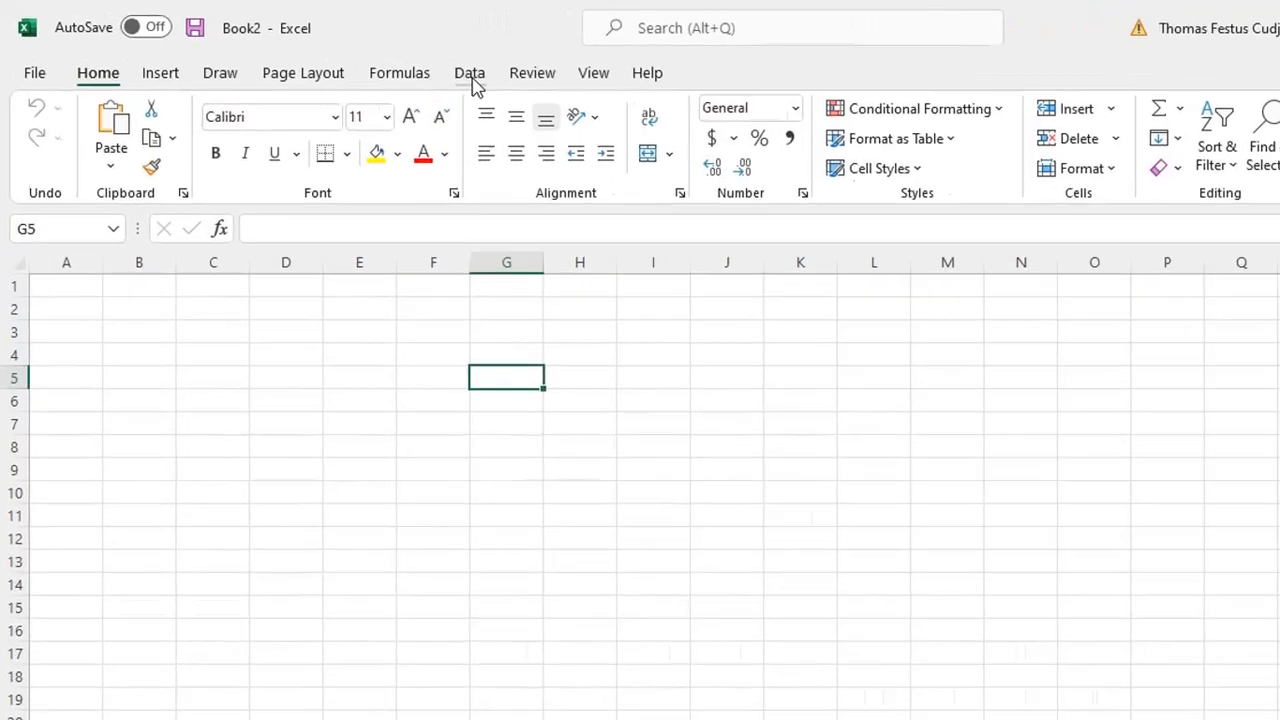
click(384, 62)
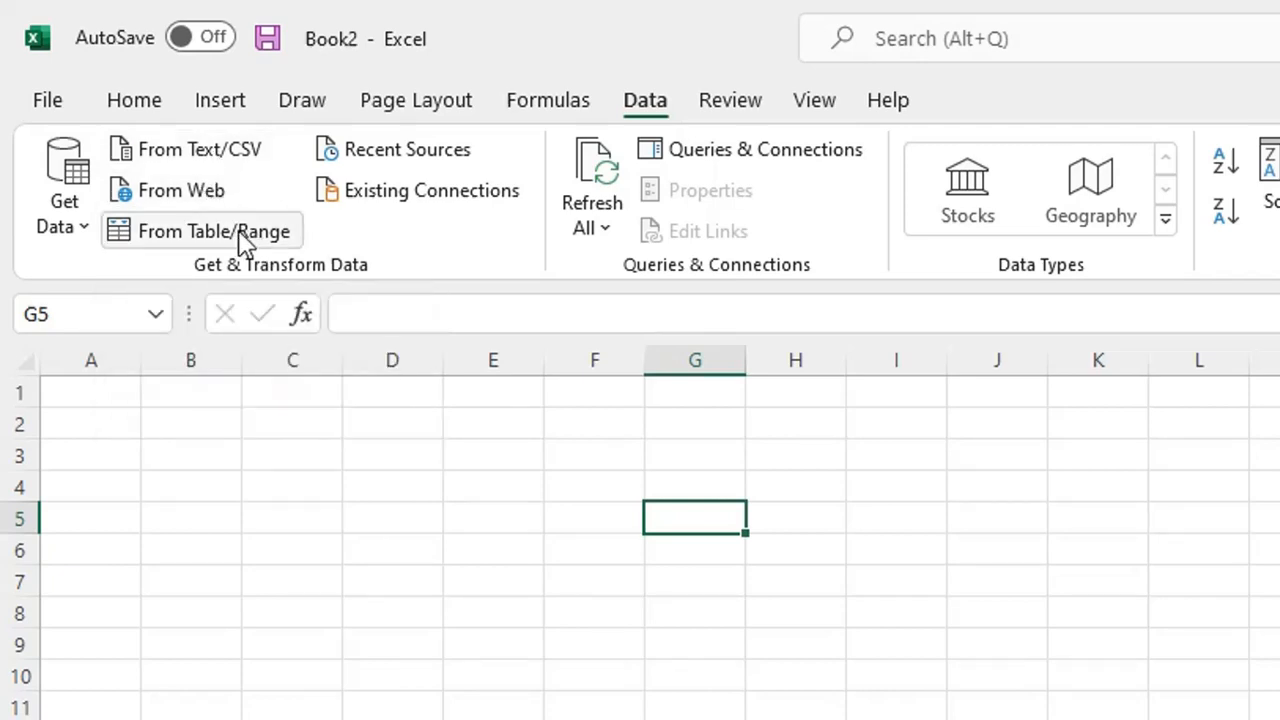
click(78, 226)
mouse_move(206, 286)
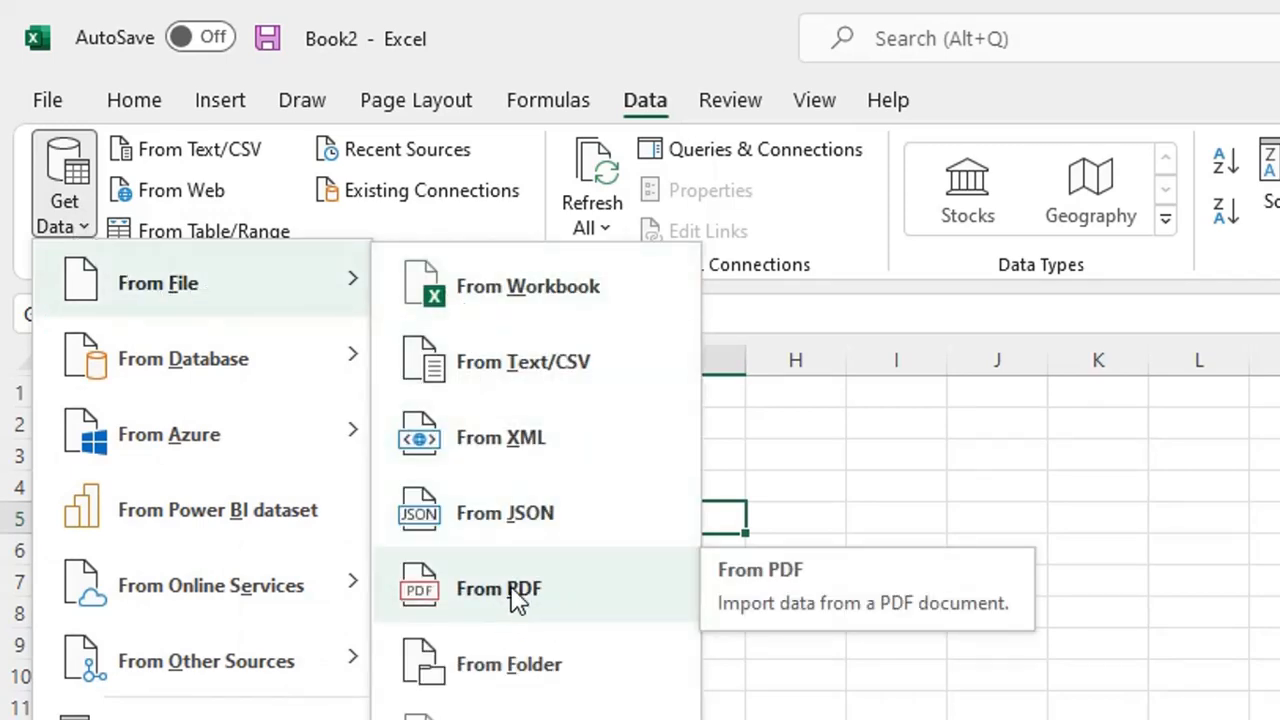
click(535, 668)
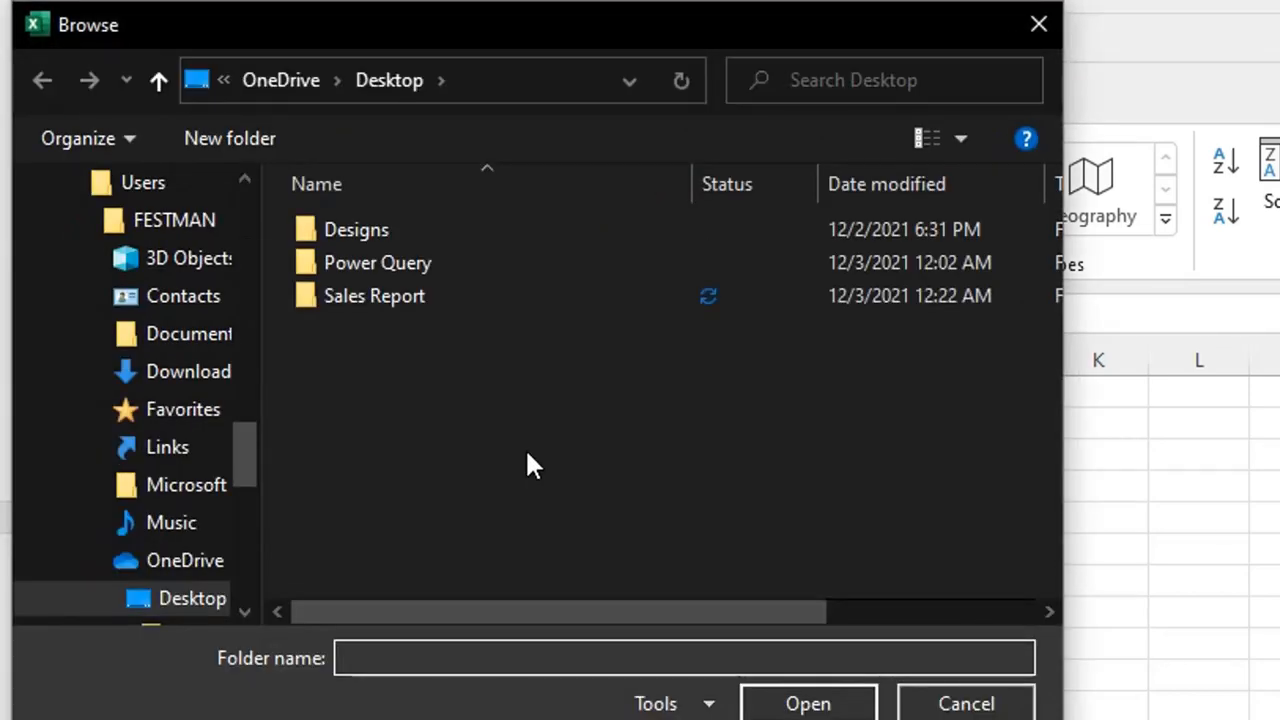
click(388, 300)
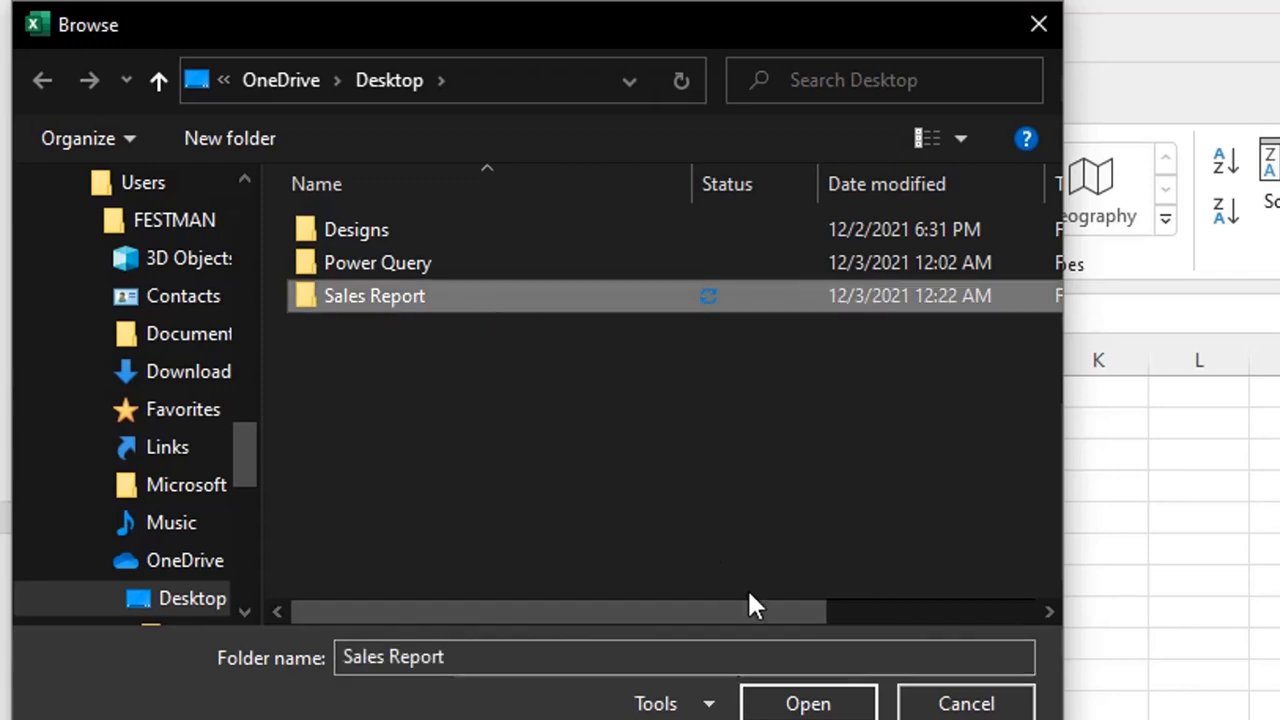
click(816, 706)
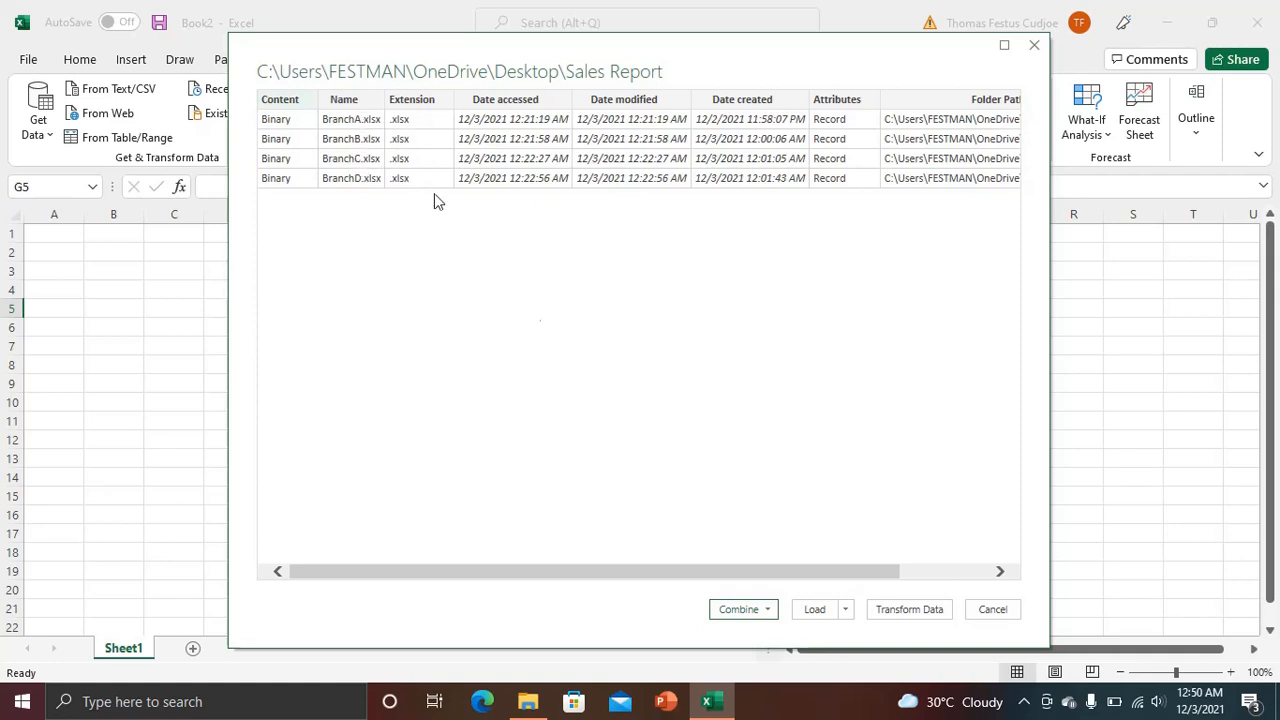
- Combine and transform the folder's files, keeping the first file as the sample and extracting Sheet1 from each workbook
click(756, 612)
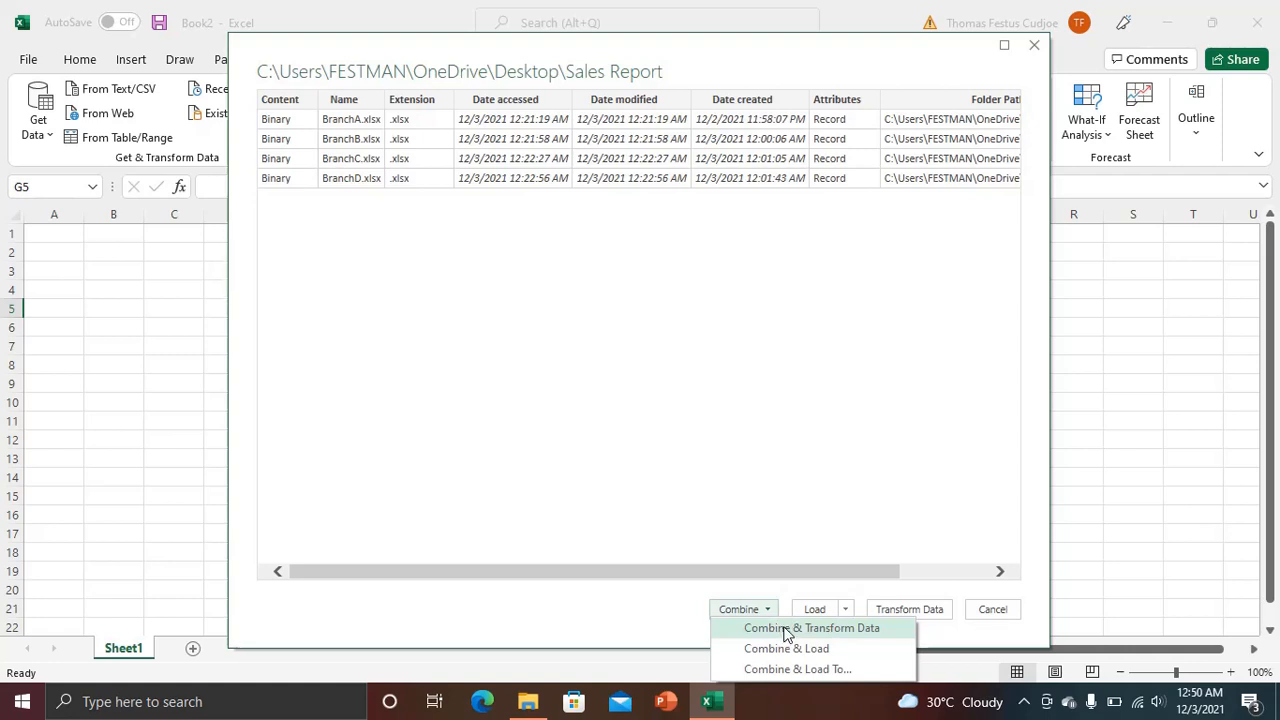
click(786, 629)
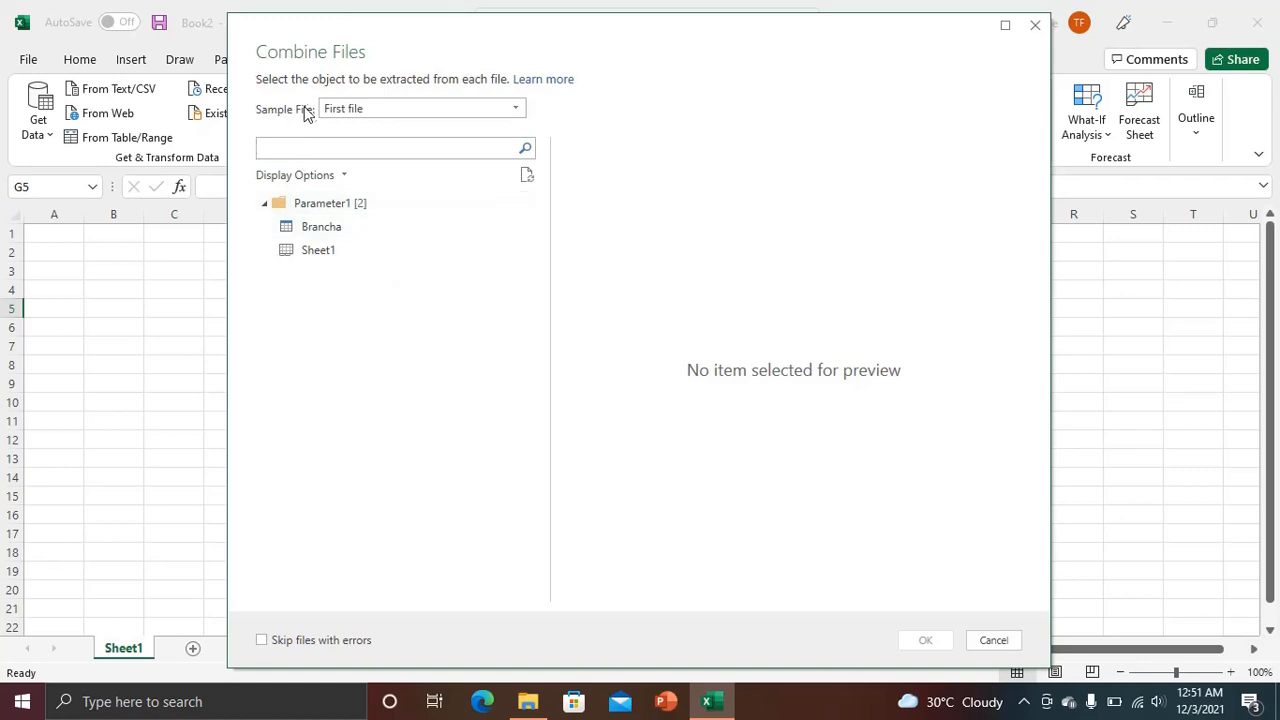
click(400, 109)
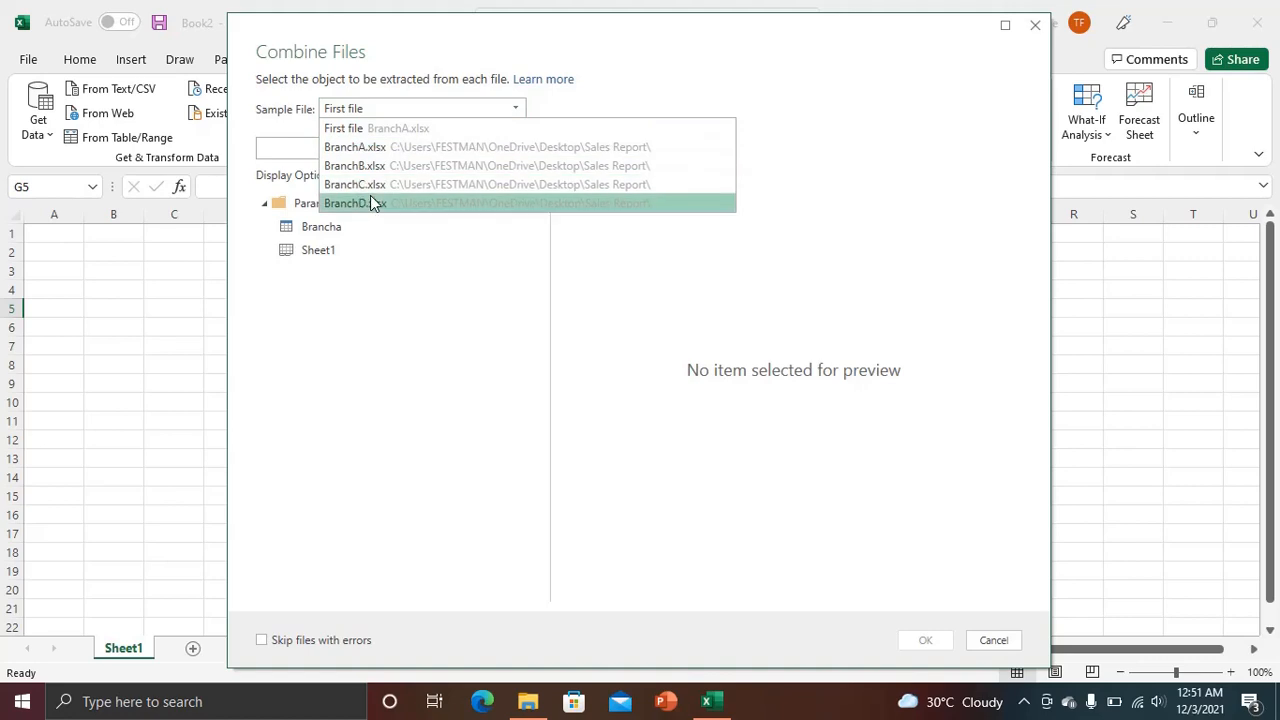
click(376, 406)
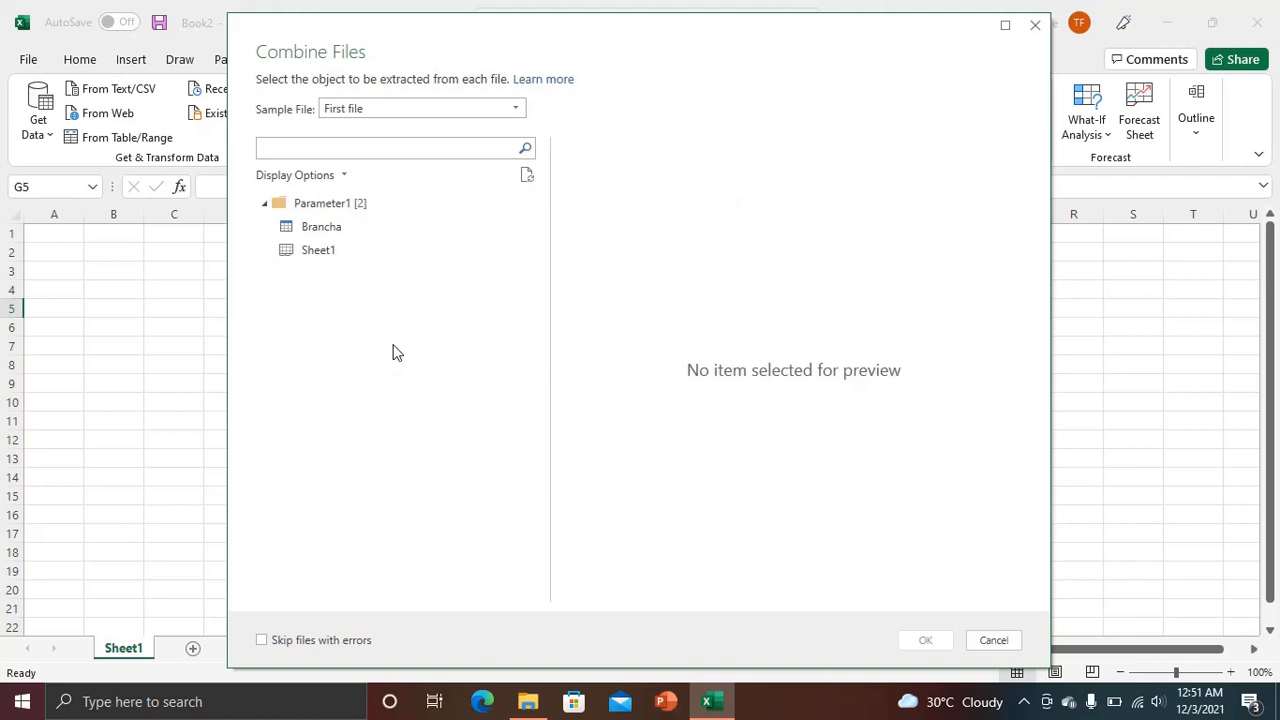
click(528, 701)
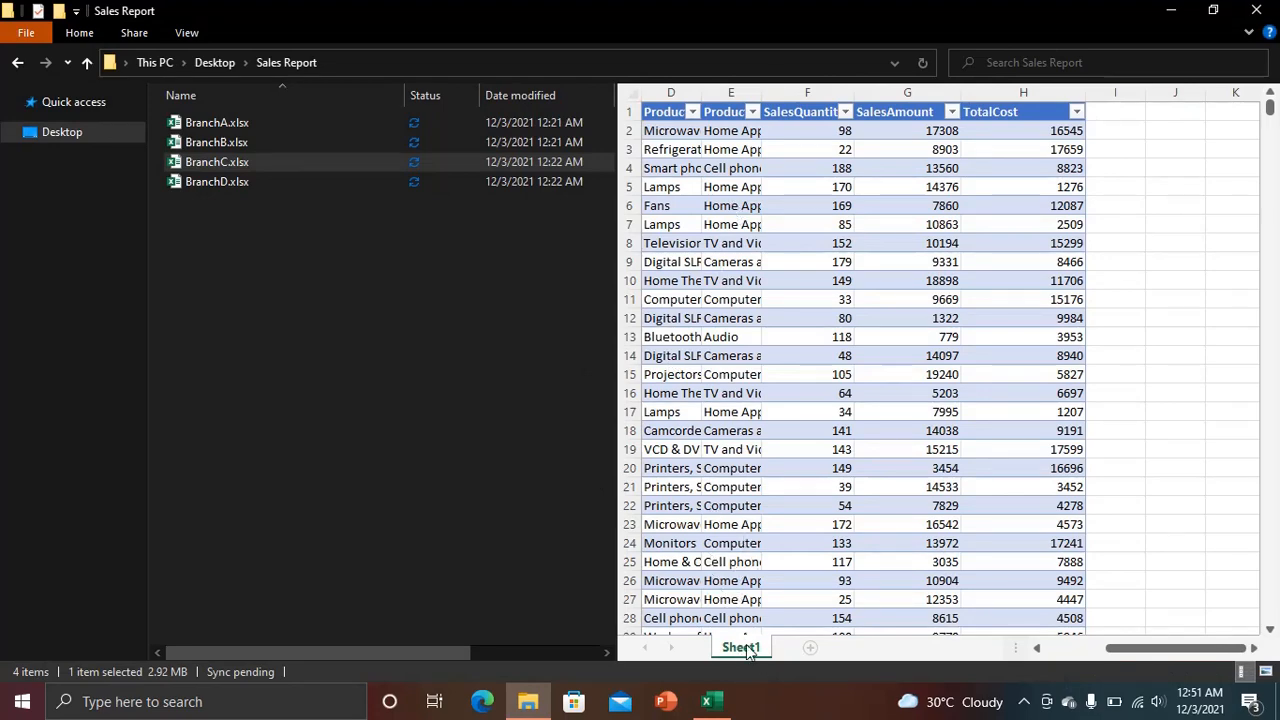
click(711, 702)
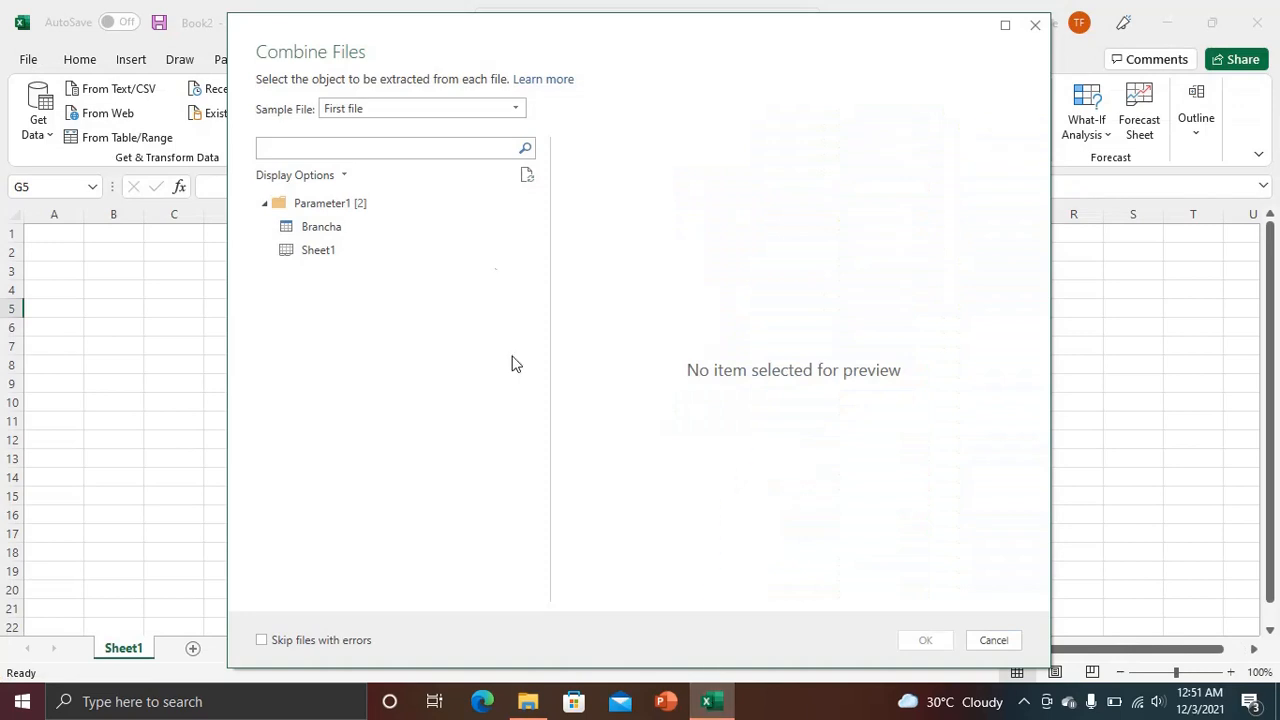
click(346, 250)
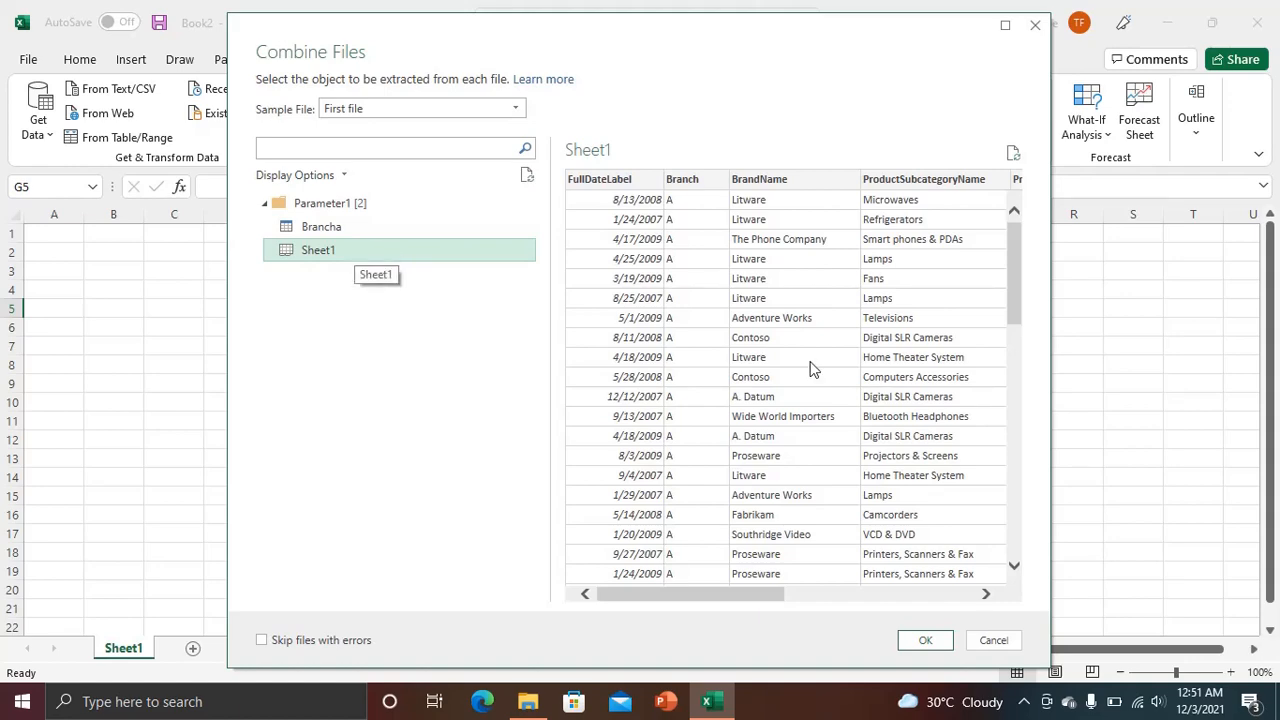
click(927, 642)
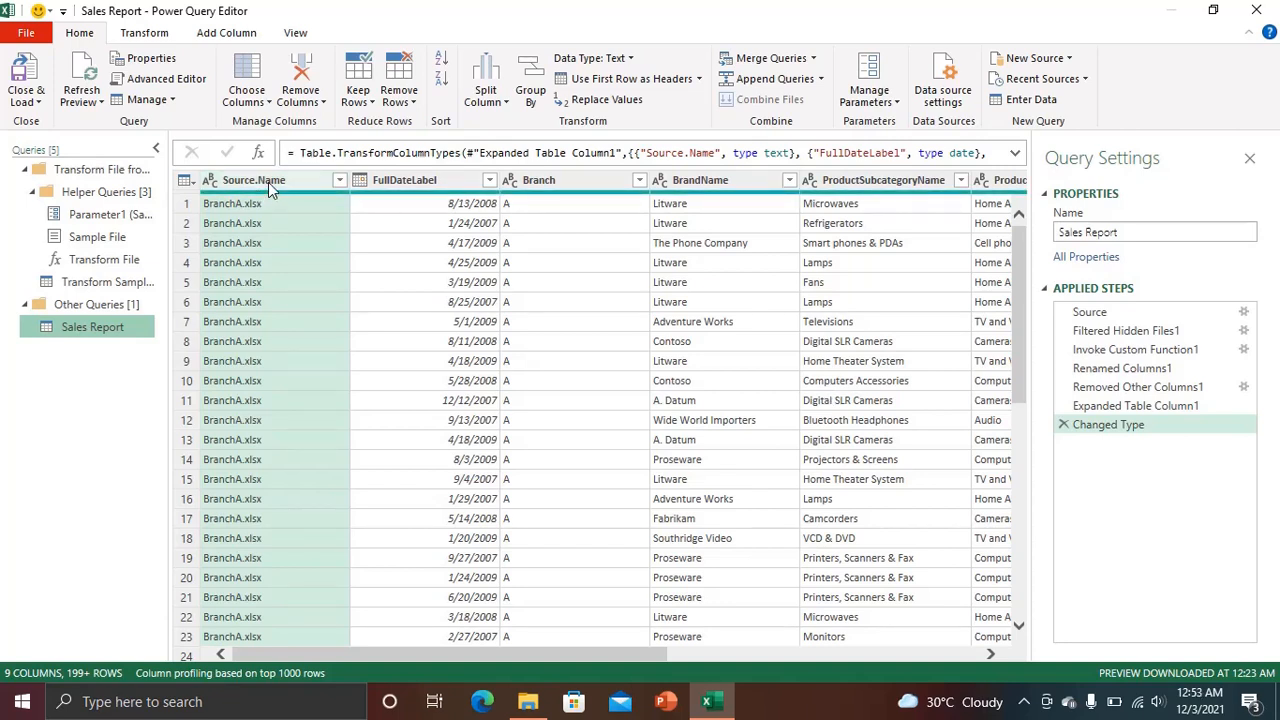
- Load the complete filter lists of the Source.Name and Branch columns to check which files and branches are included, leaving both unfiltered
click(341, 180)
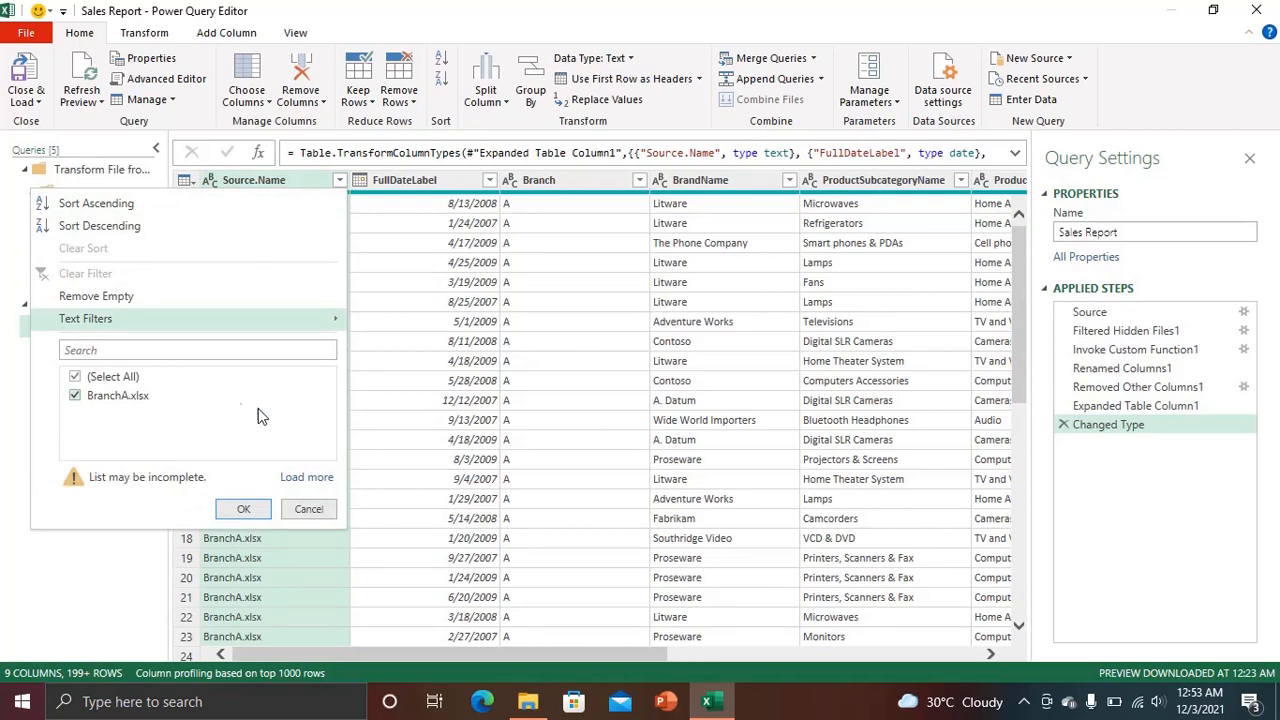
click(312, 478)
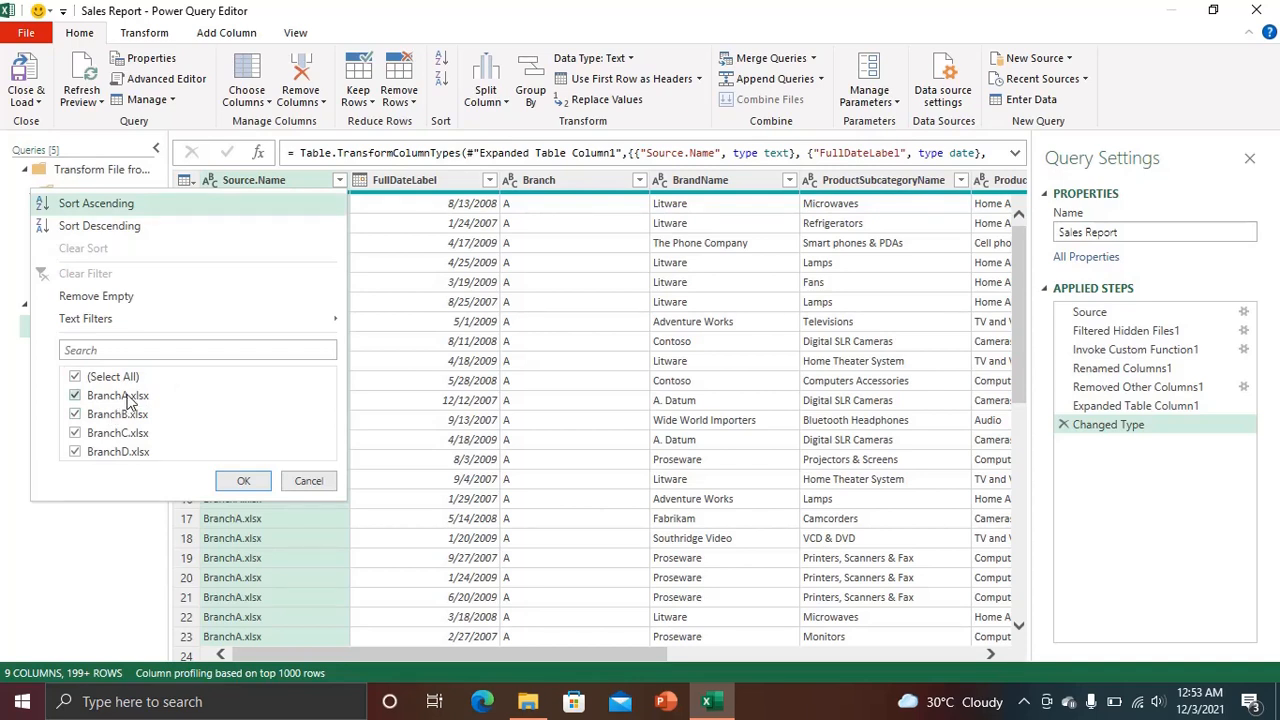
click(309, 480)
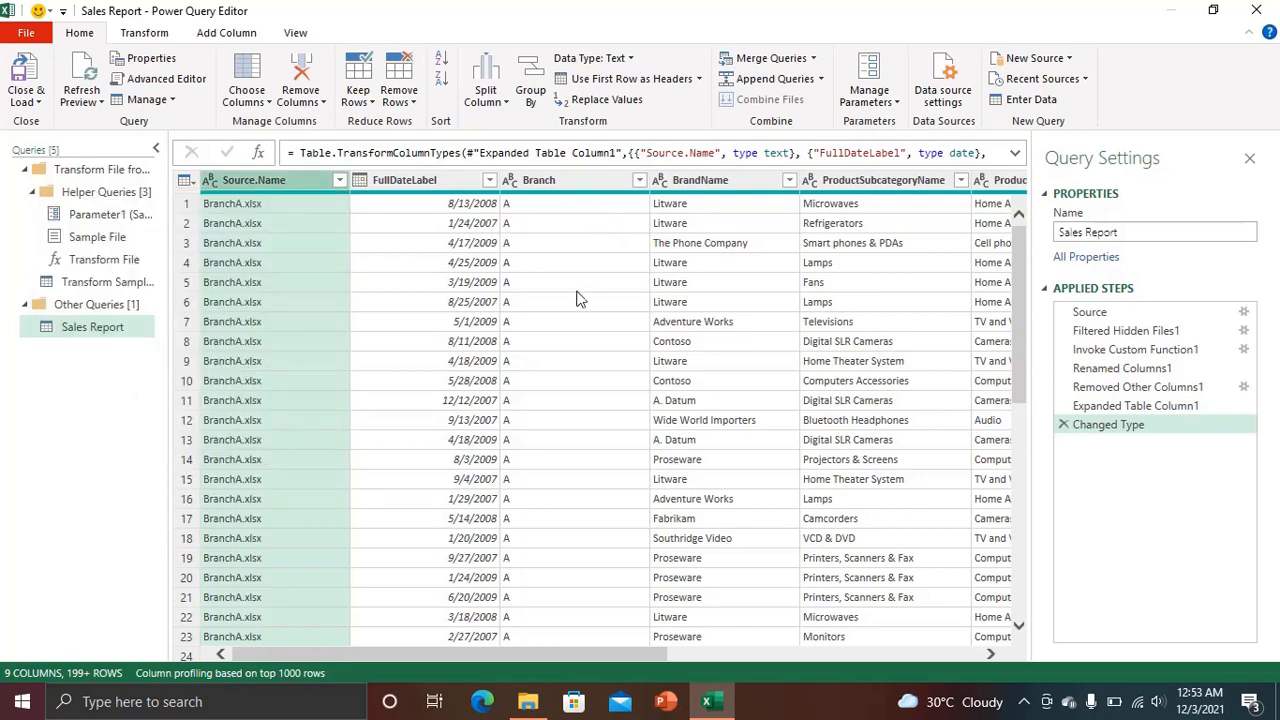
click(638, 180)
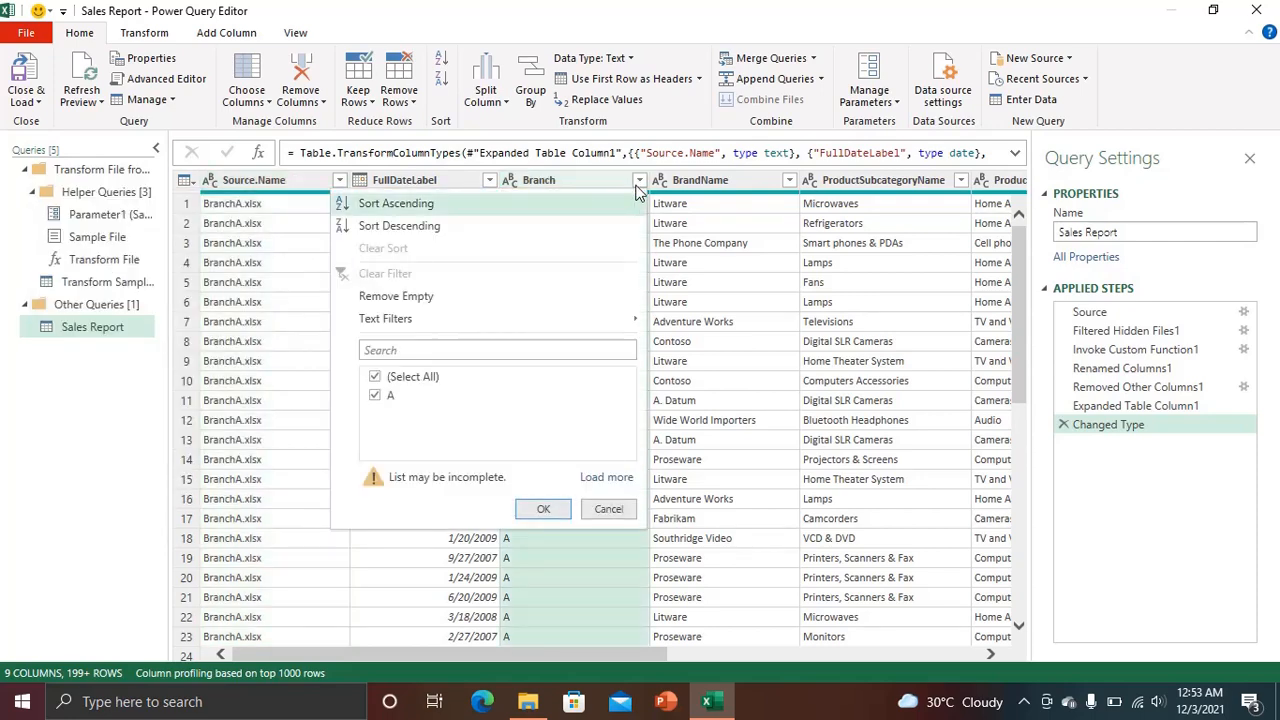
click(610, 479)
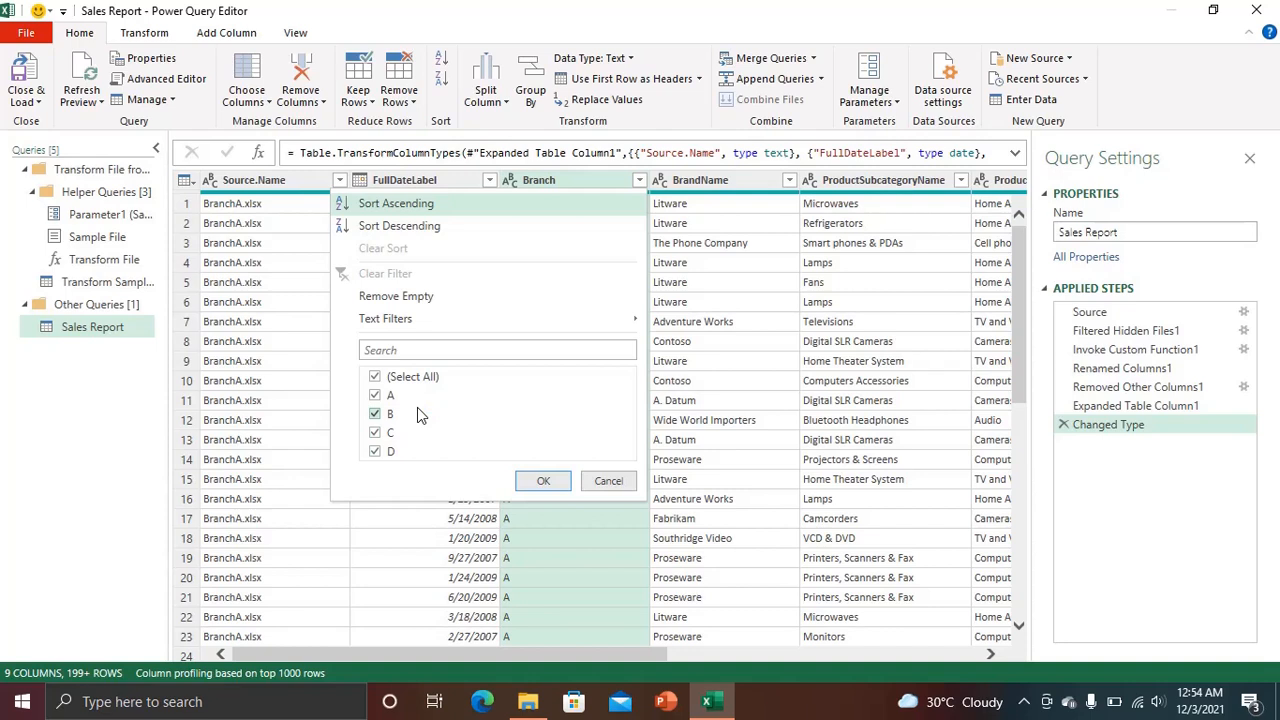
click(610, 482)
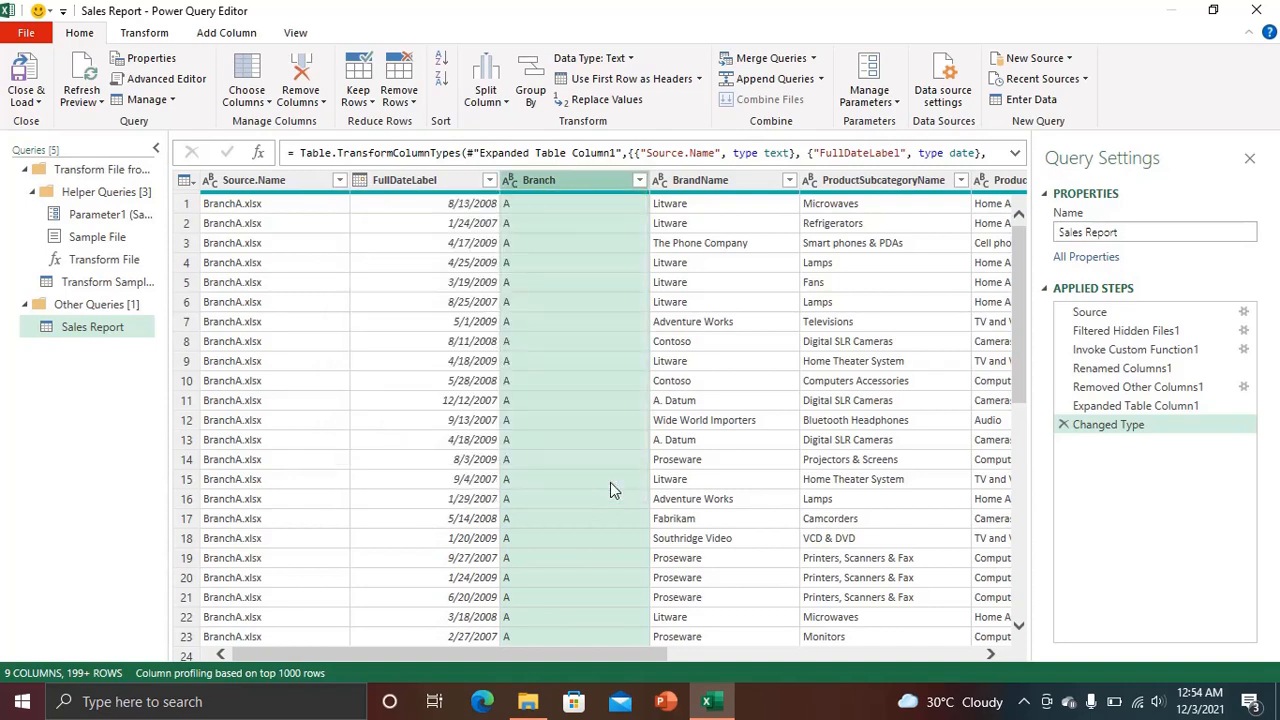
- Close the query editor, load the combined Sales Report query into a worksheet, and check the query's load details
click(28, 80)
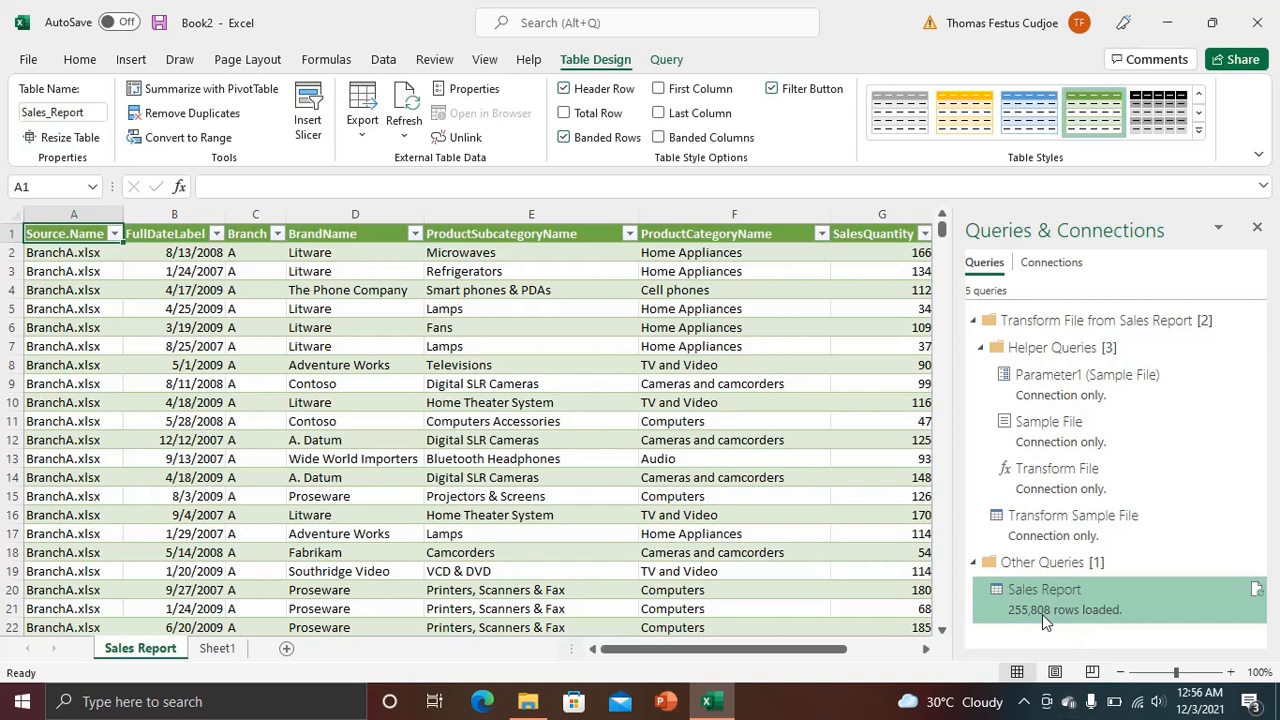
mouse_move(1042, 614)
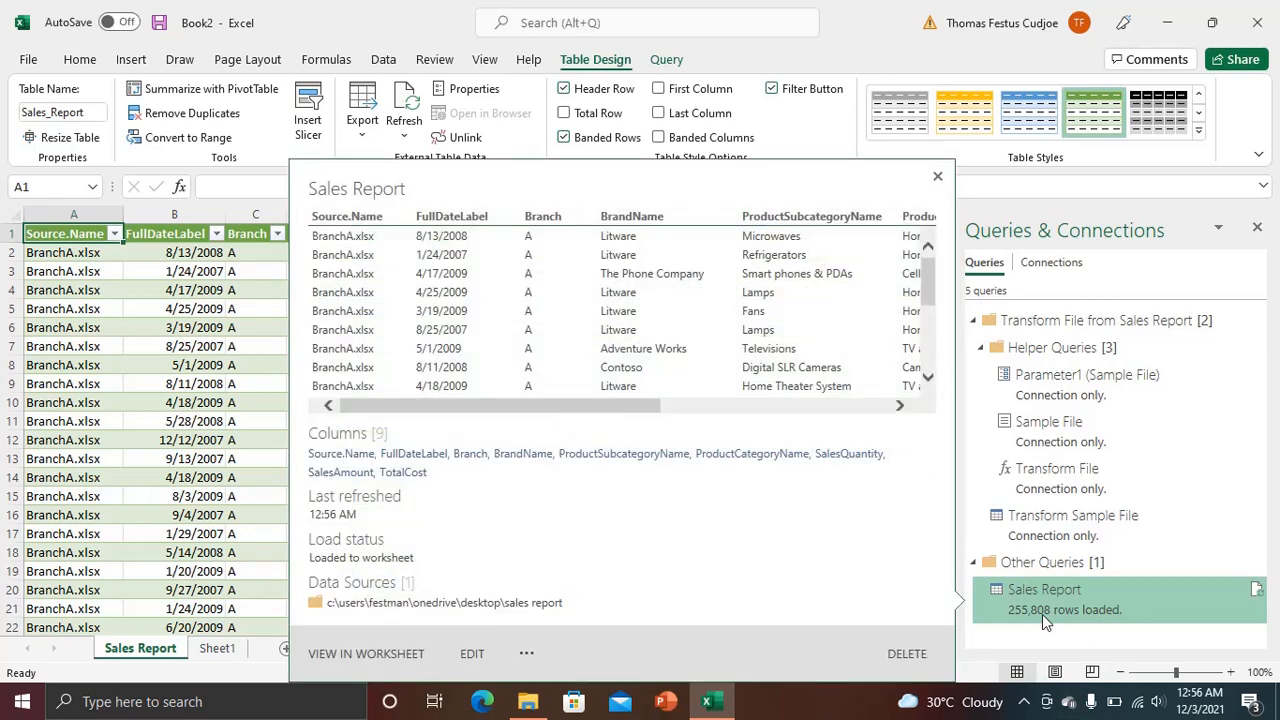
click(165, 346)
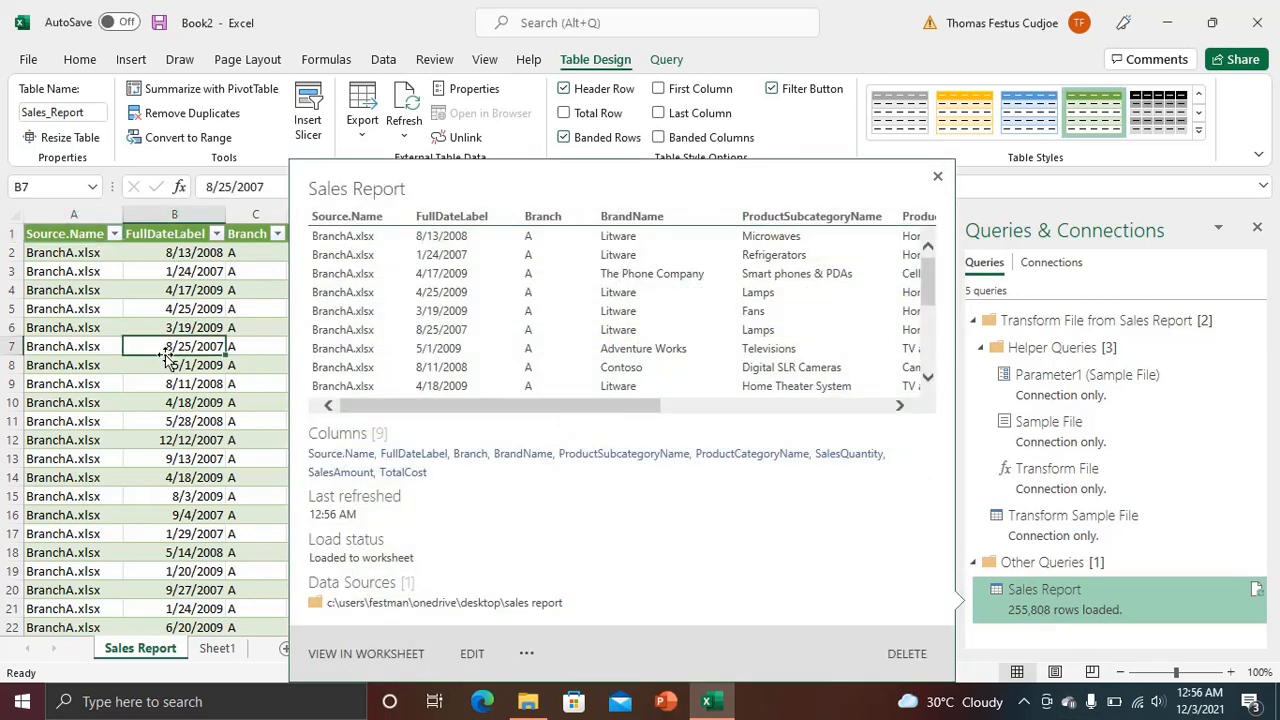
click(200, 310)
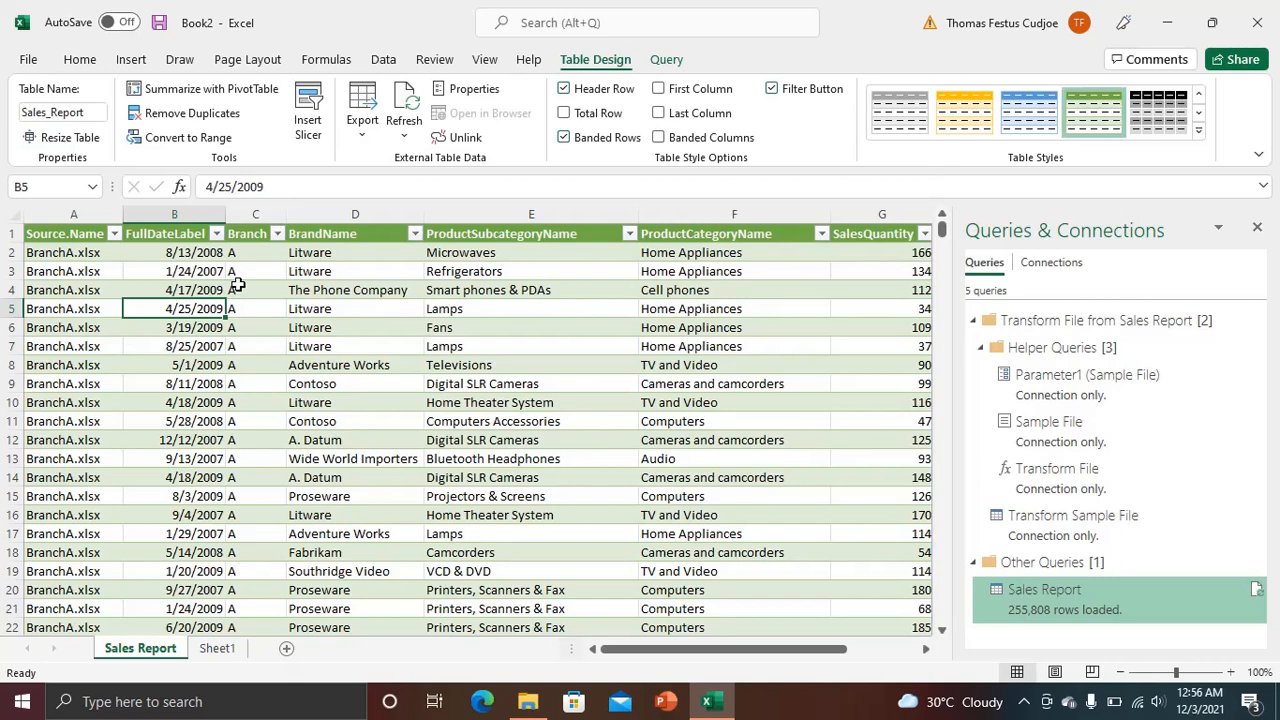
- Check the filter lists of the Branch and Source.Name columns in the loaded table, leaving both unfiltered
click(278, 234)
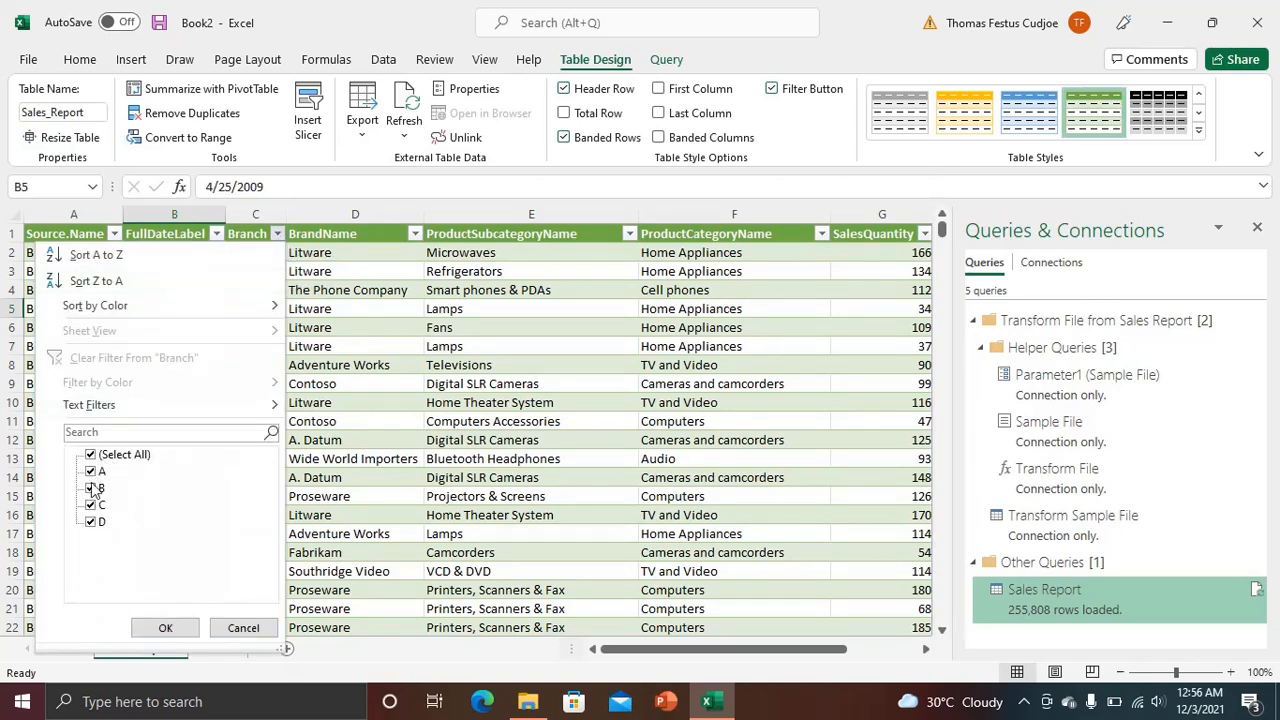
click(243, 627)
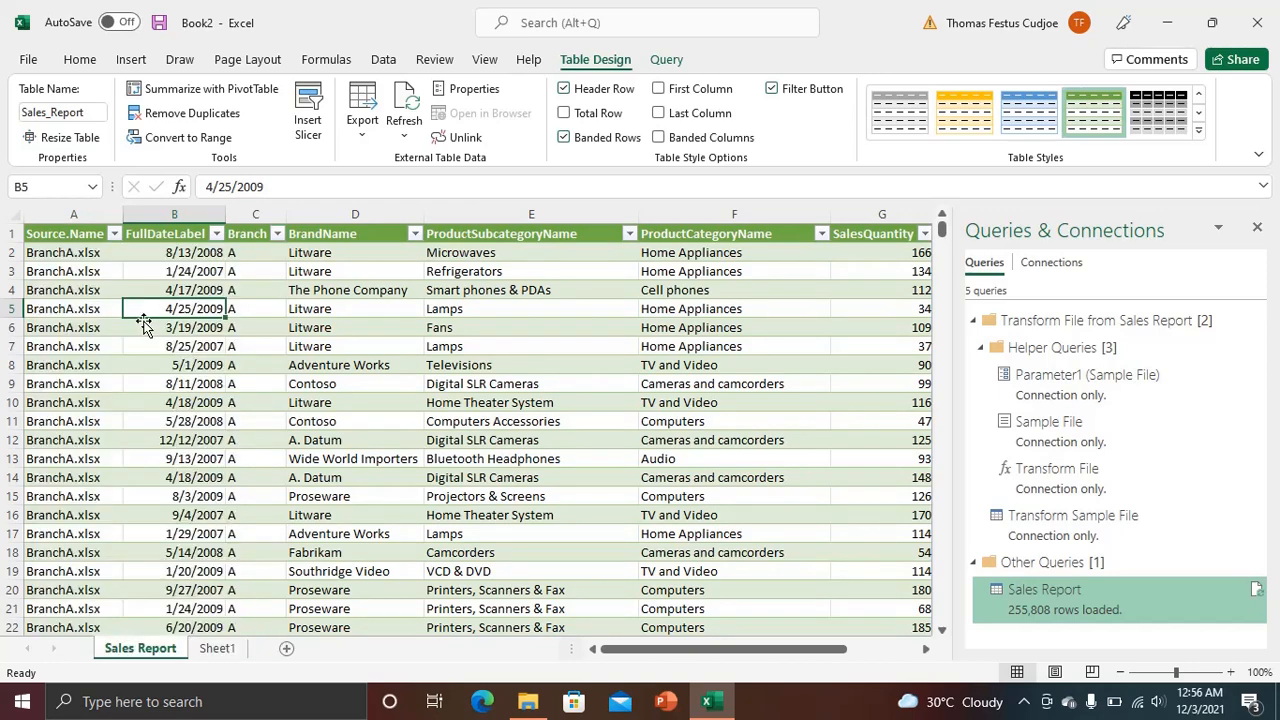
click(115, 234)
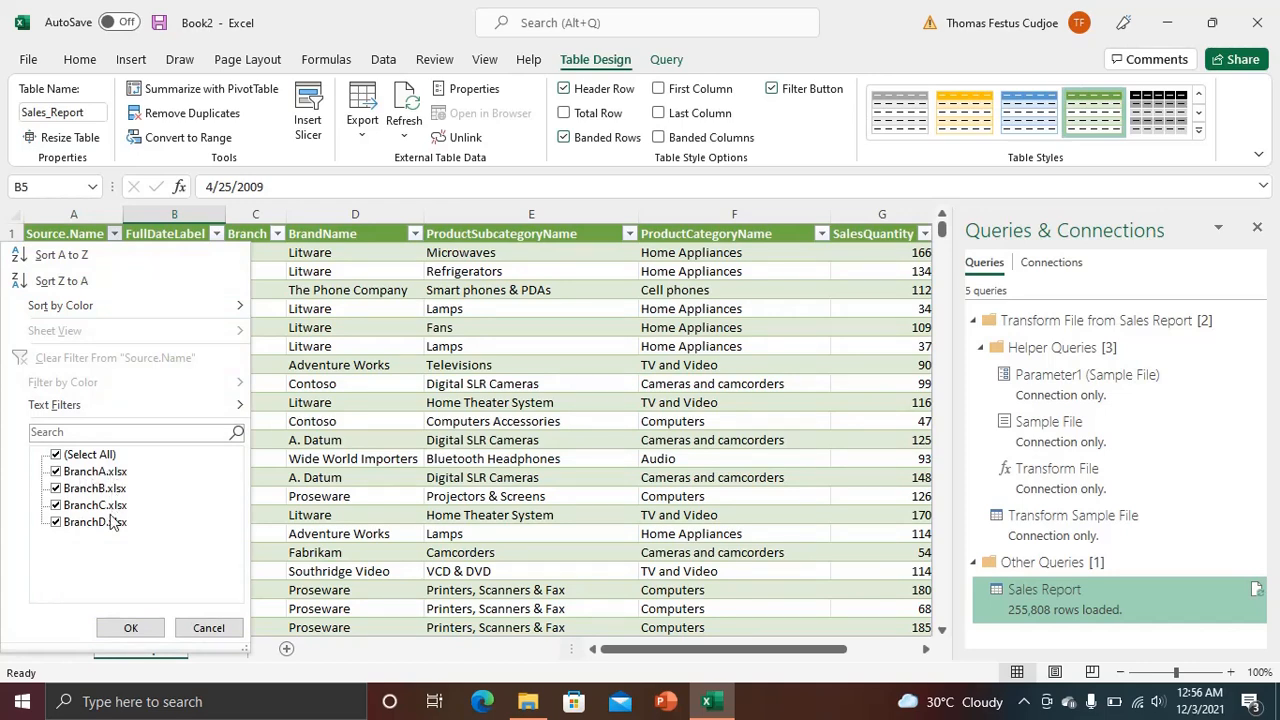
click(209, 627)
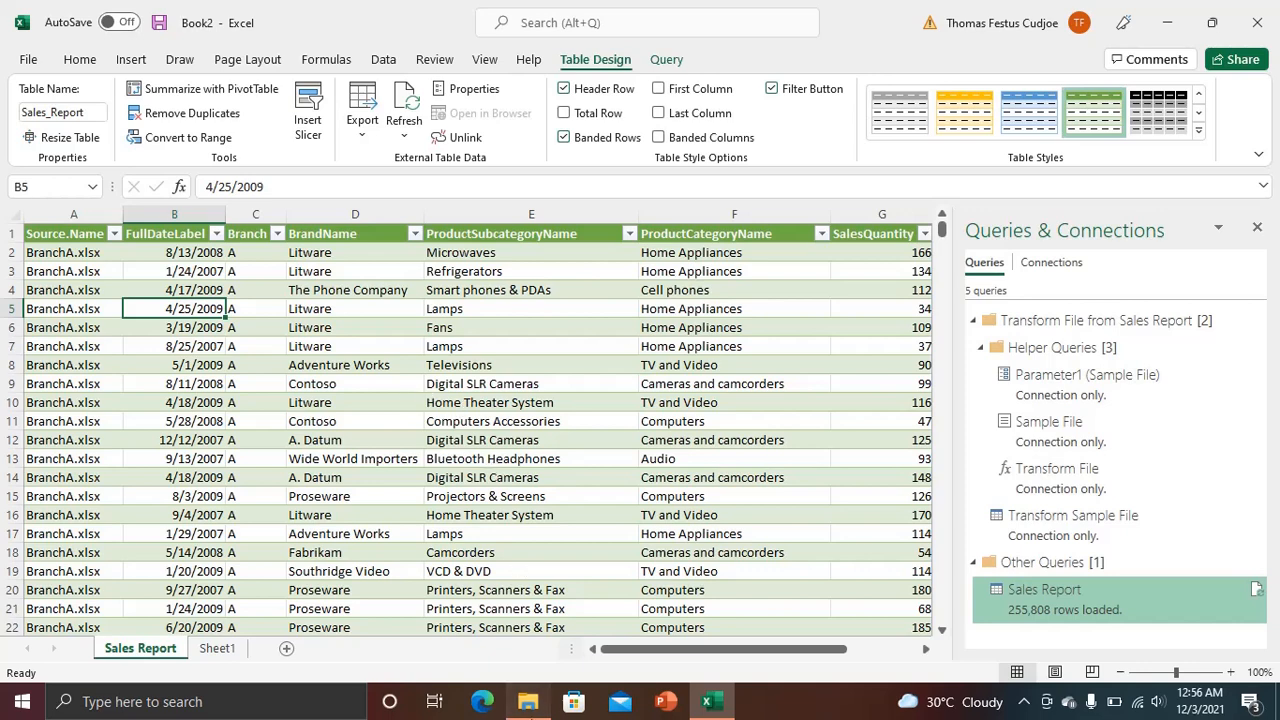
- Switch to File Explorer and duplicate BranchD.xlsx within the Sales Report folder
click(528, 701)
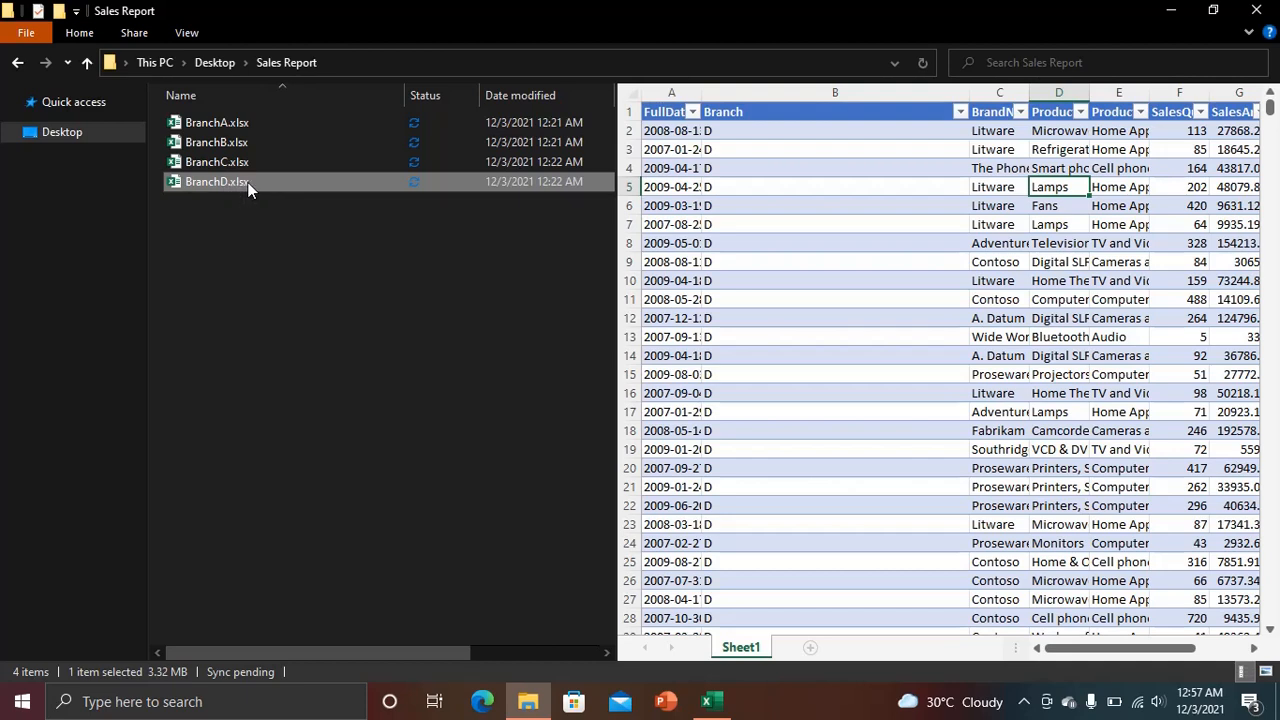
right_click(249, 190)
click(301, 548)
click(281, 244)
right_click(281, 244)
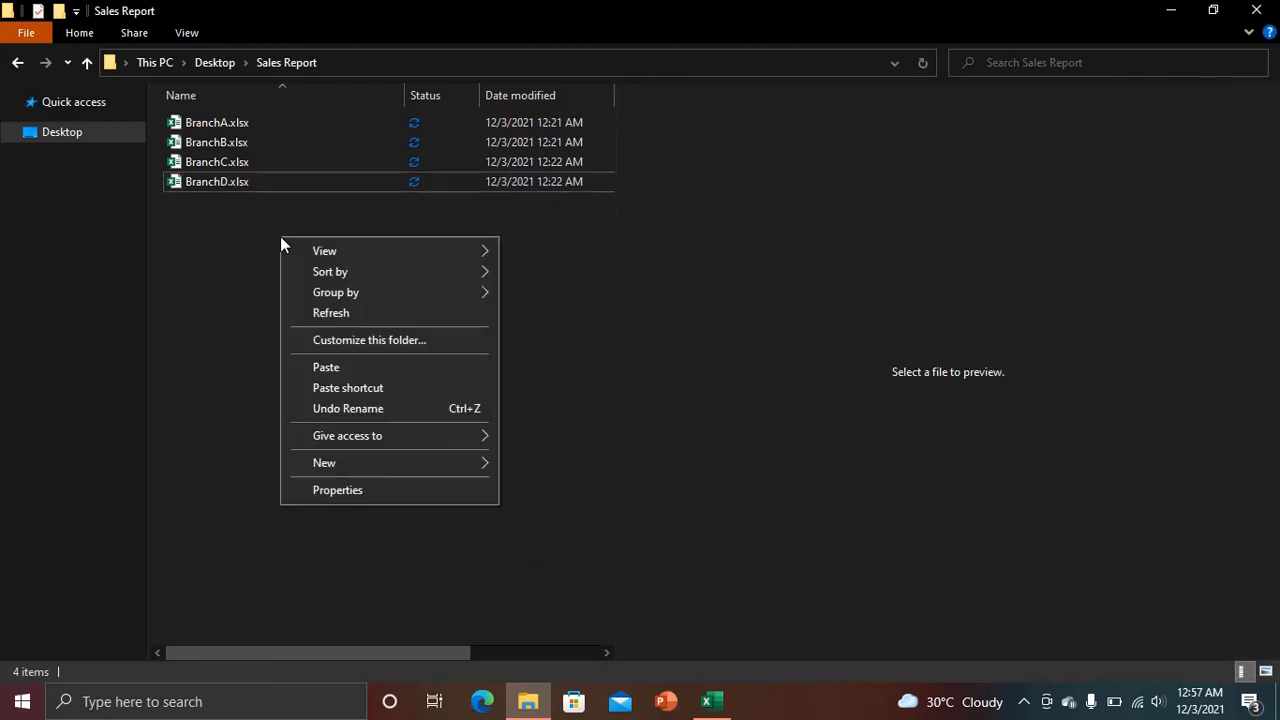
click(333, 366)
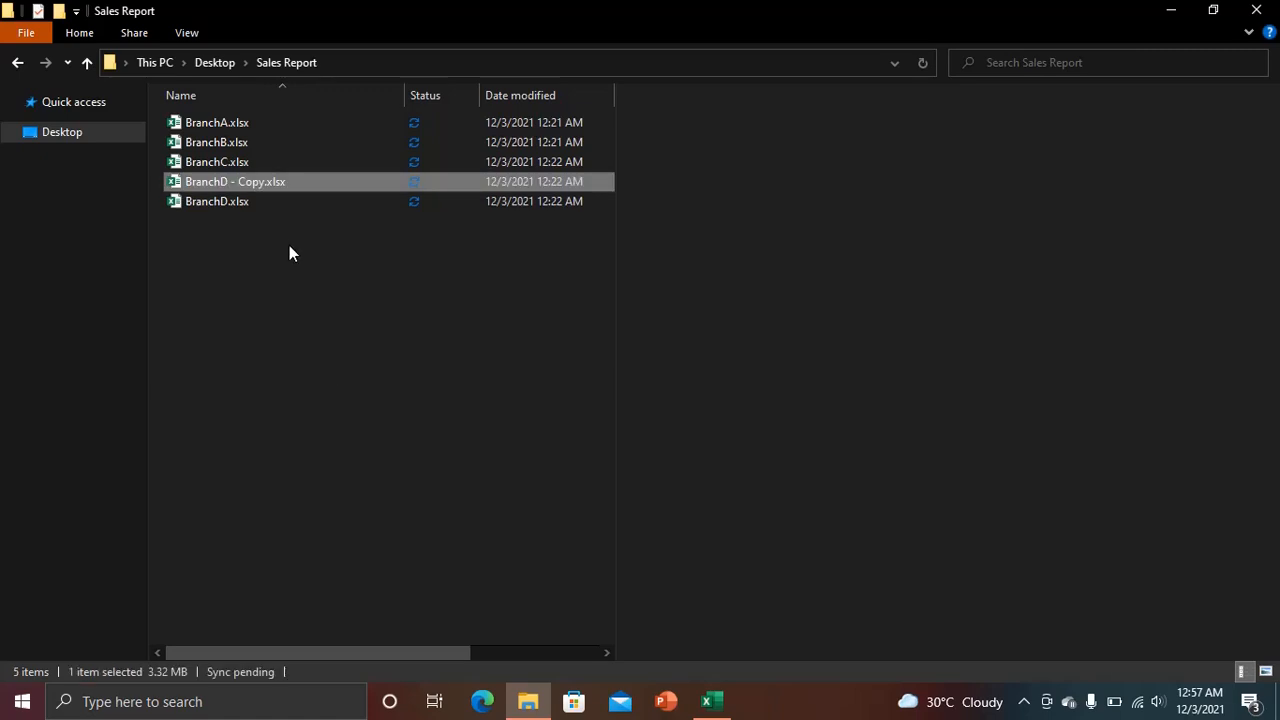
- Rename the copied branch workbook as BranchE.xlsx
click(259, 181)
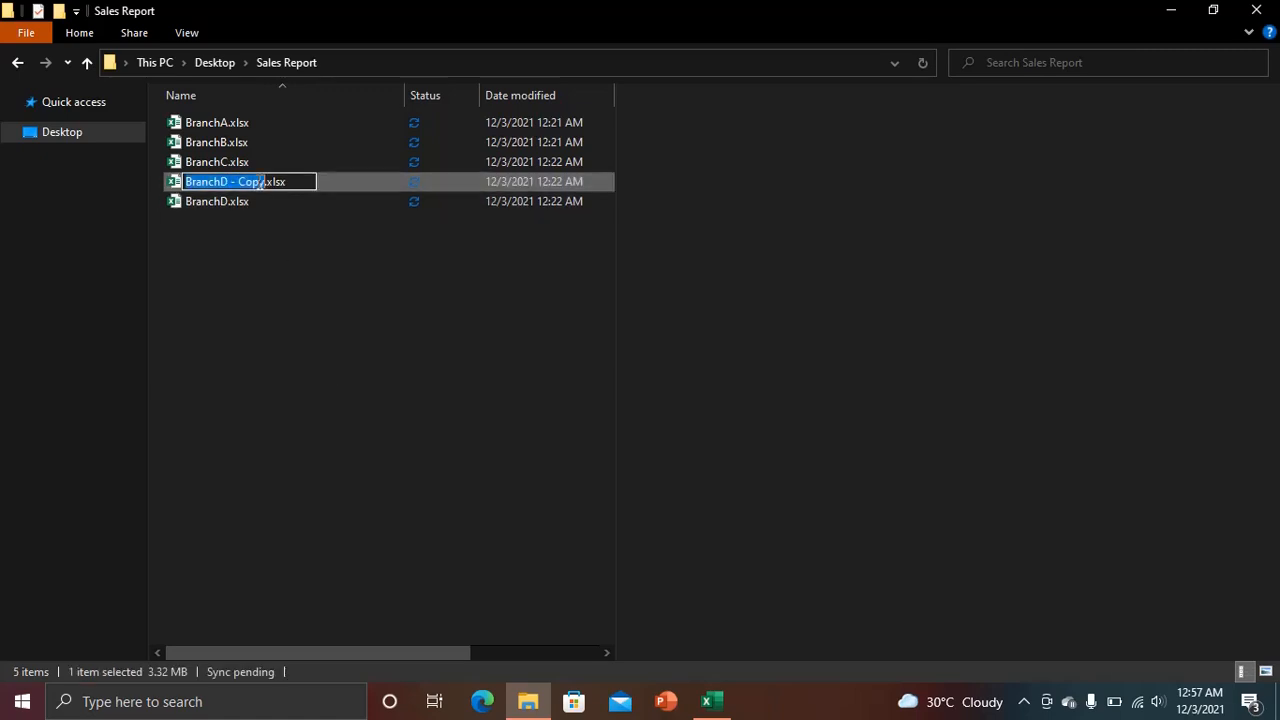
click(265, 182)
key(BackSpace)
key(BackSpace)
key(BackSpace)
key(BackSpace)
key(BackSpace)
key(BackSpace)
key(BackSpace)
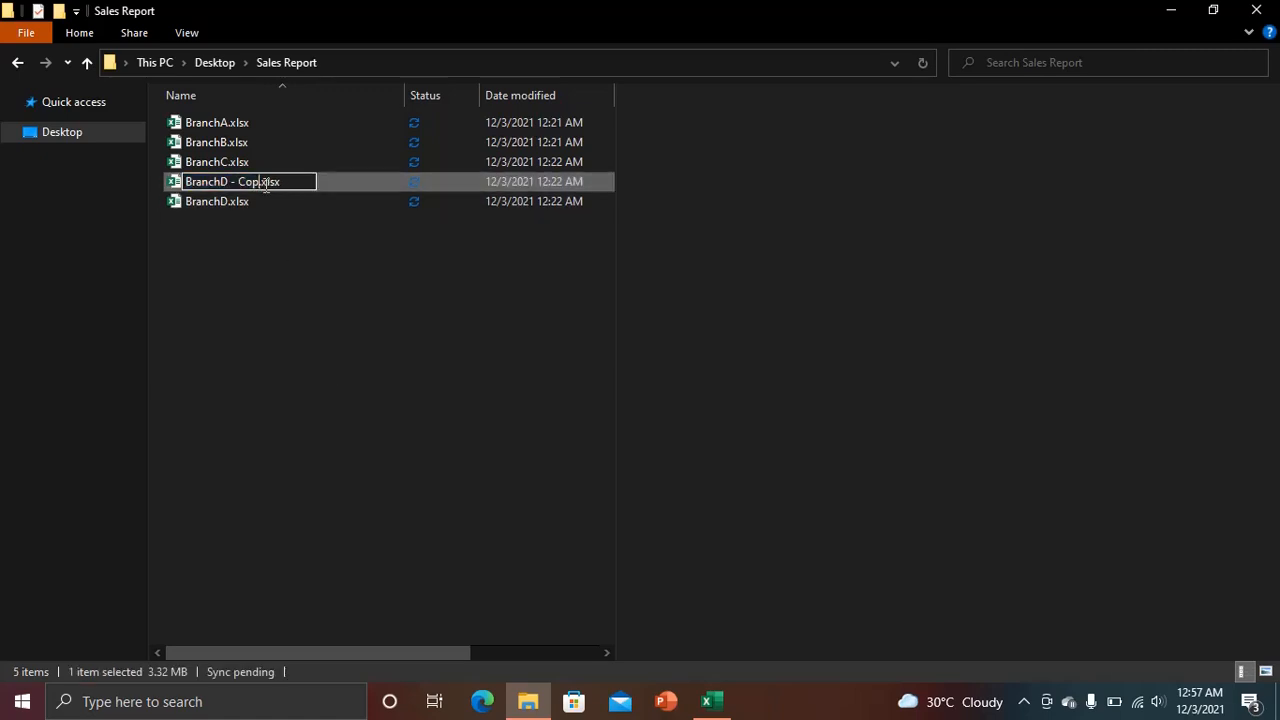
key(BackSpace)
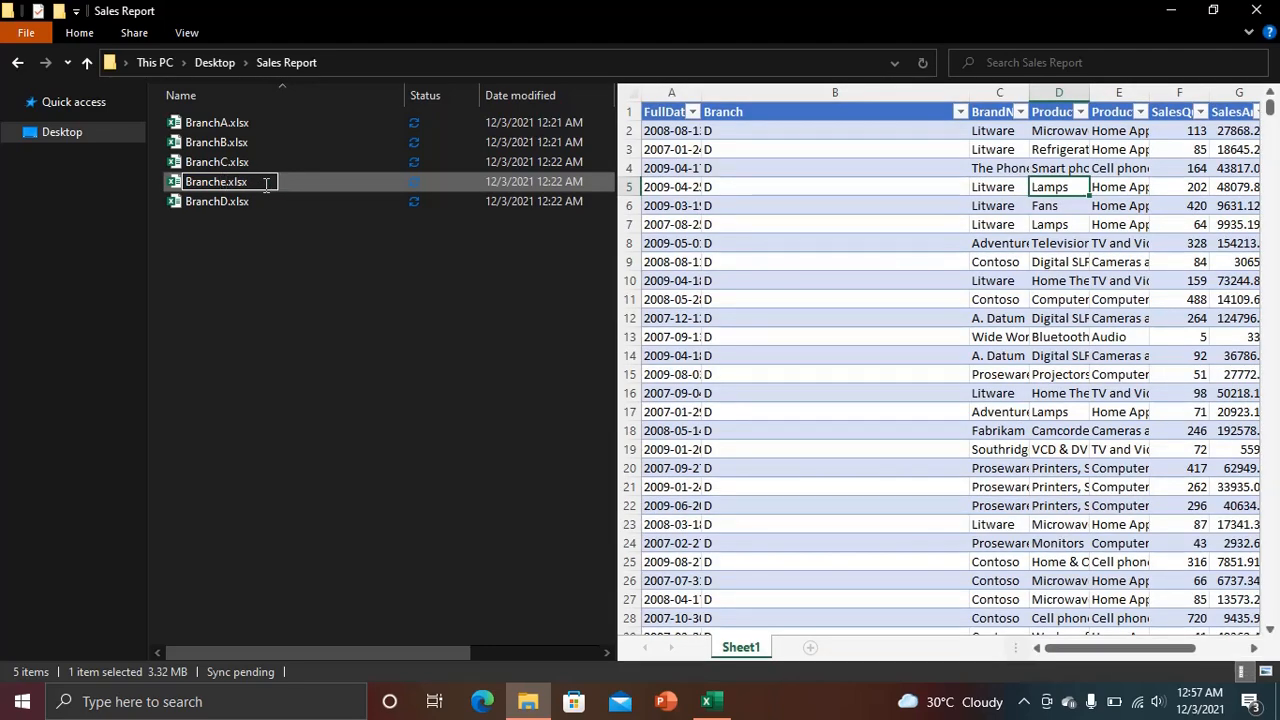
text(E)
key(Return)
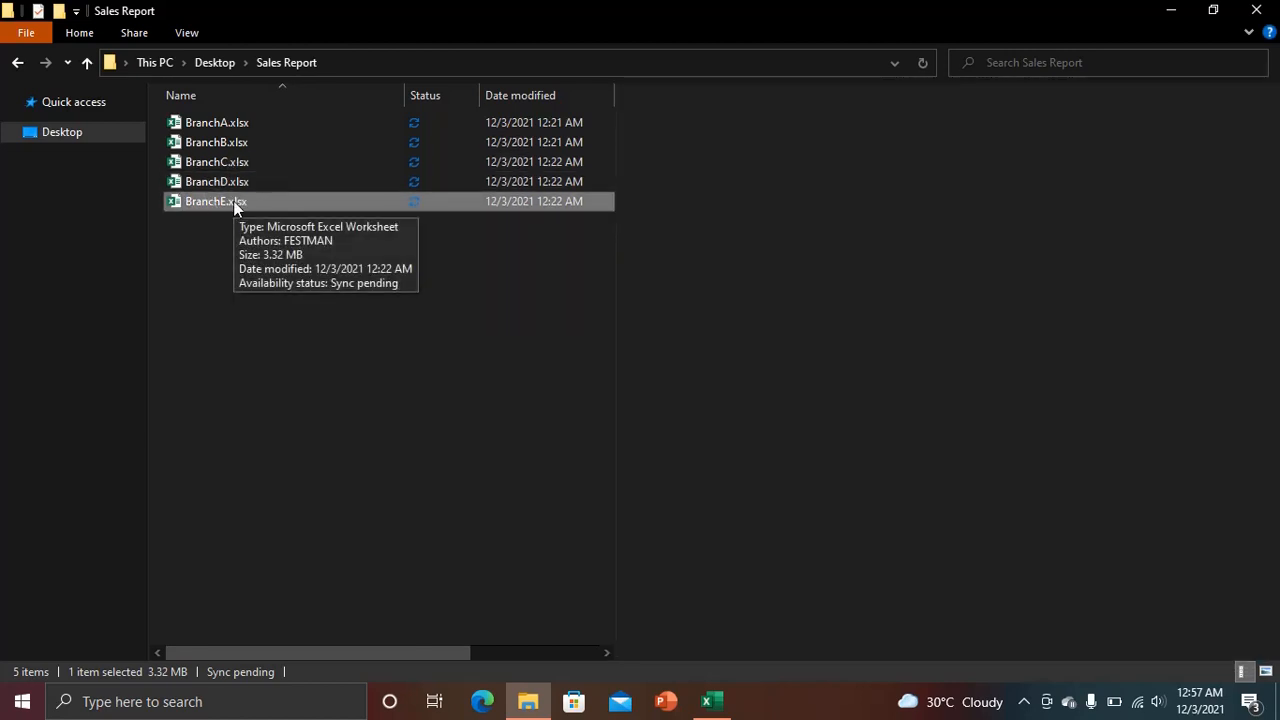
- Switch back to the Excel workbook and refresh all its data connections to update the combined Sales Report table
click(712, 701)
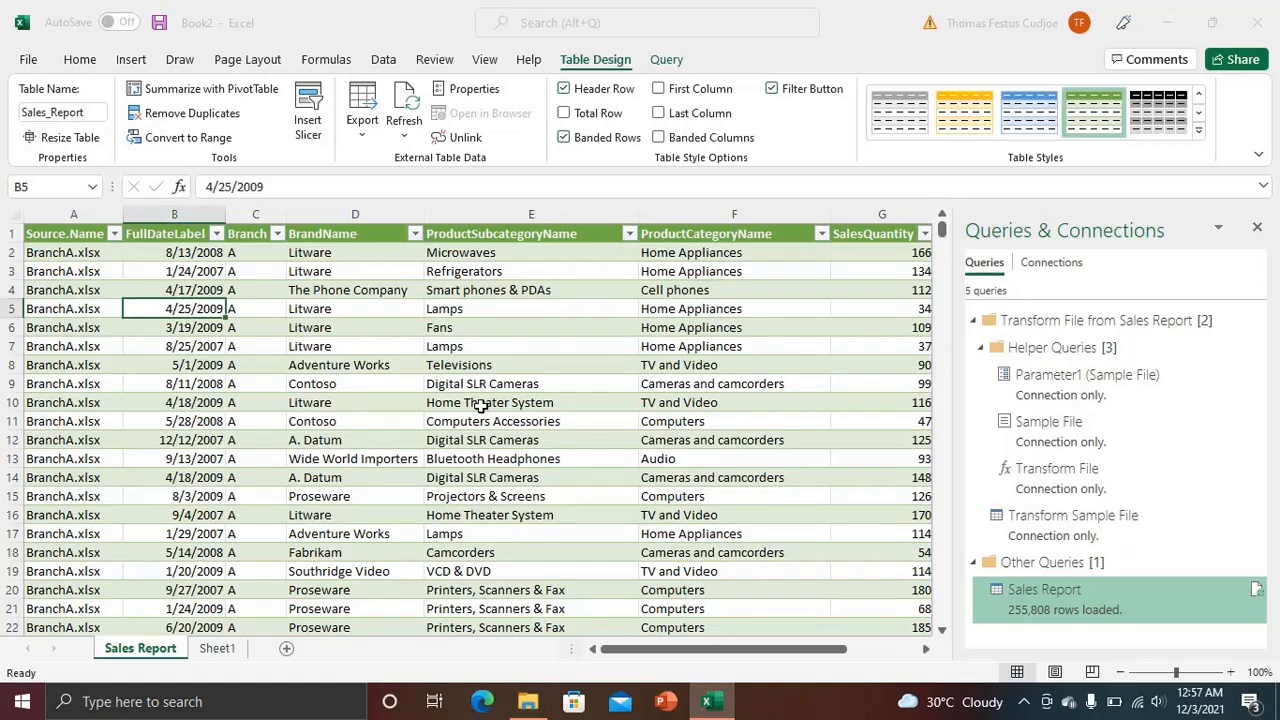
click(290, 290)
click(264, 310)
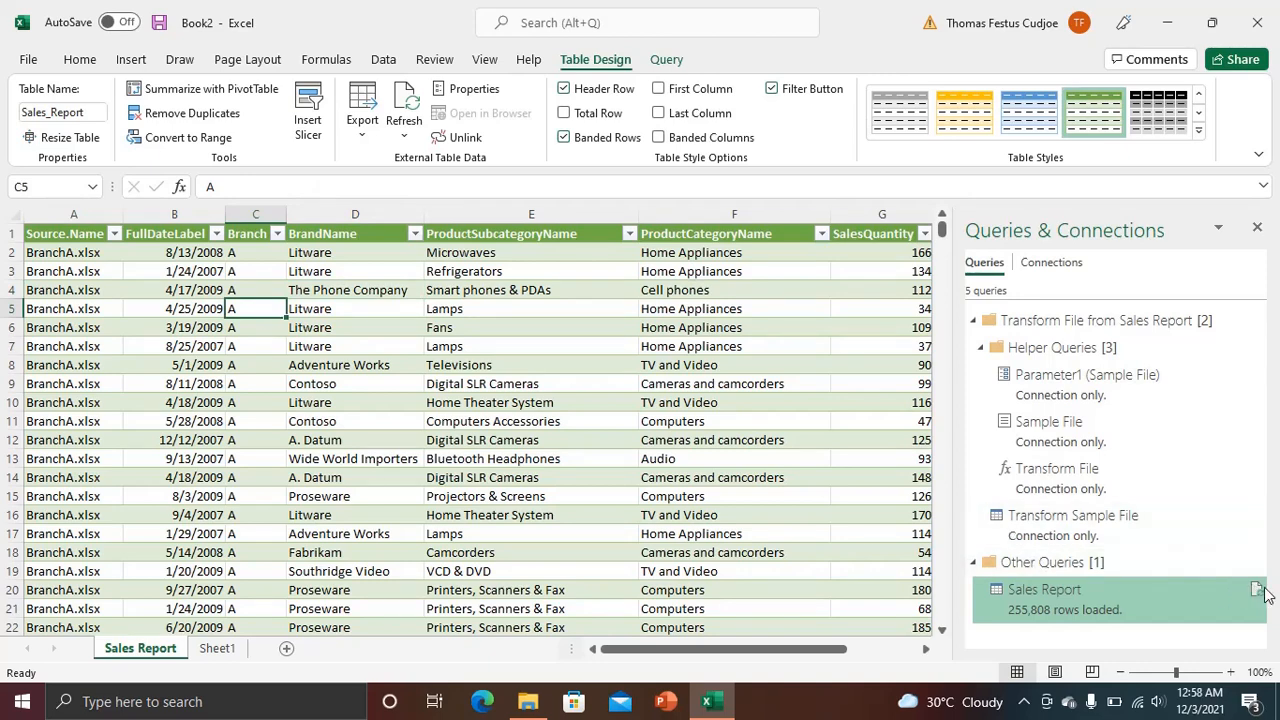
mouse_move(1240, 594)
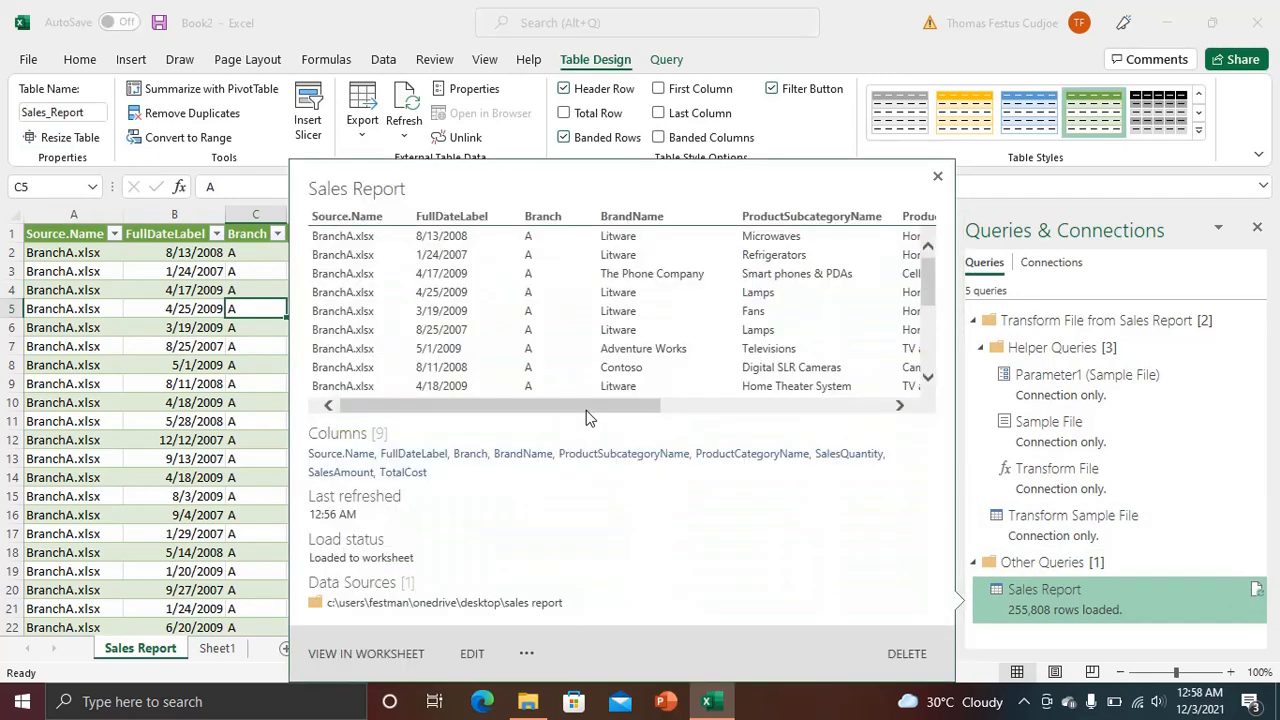
click(100, 347)
click(176, 383)
click(254, 365)
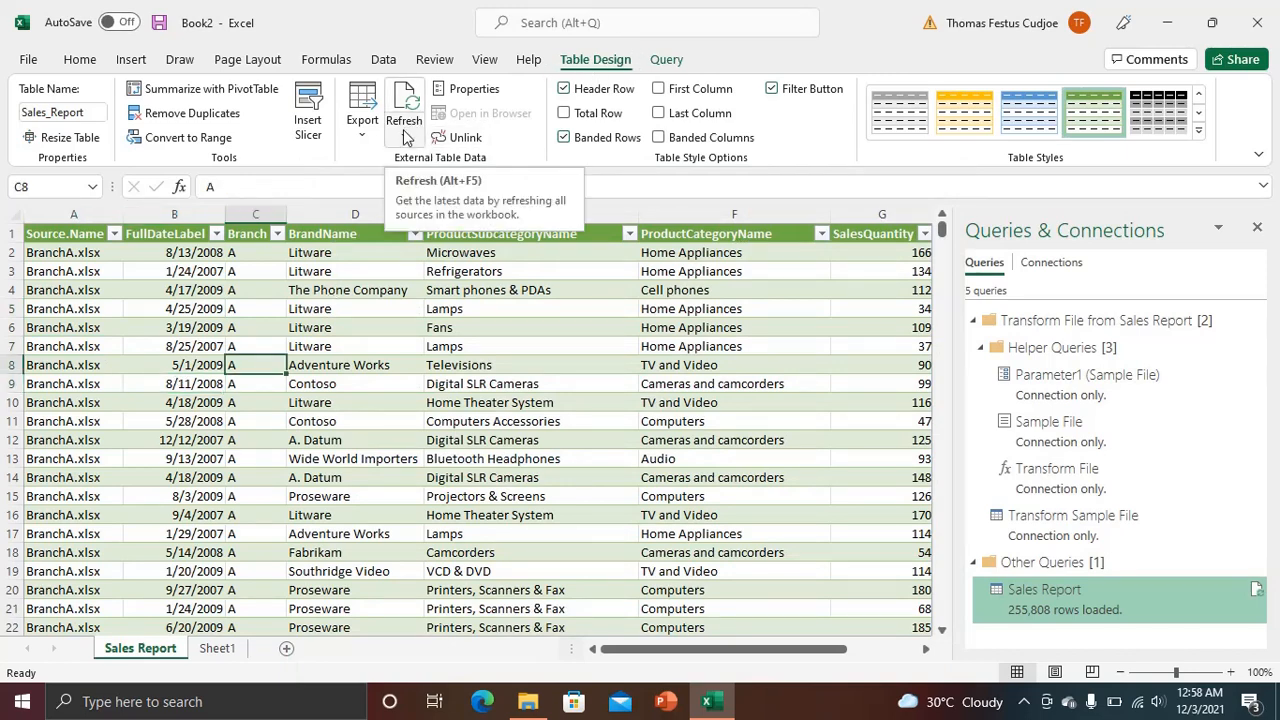
click(389, 61)
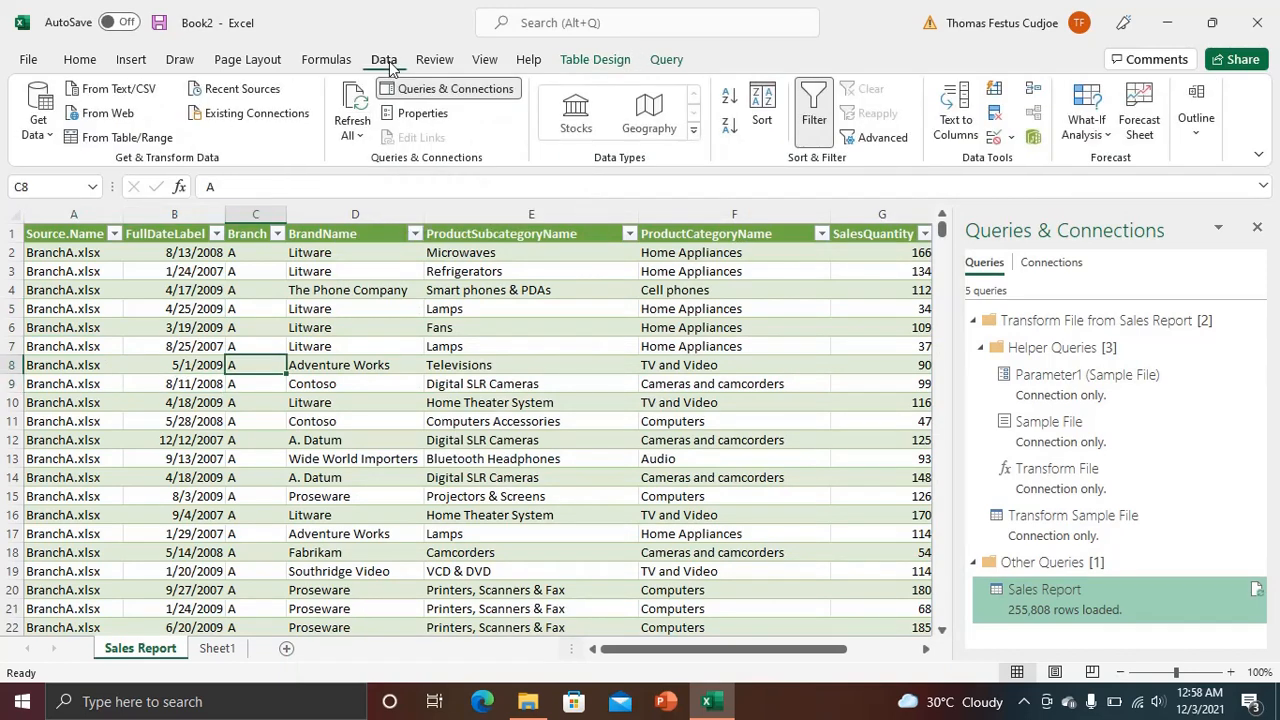
click(355, 137)
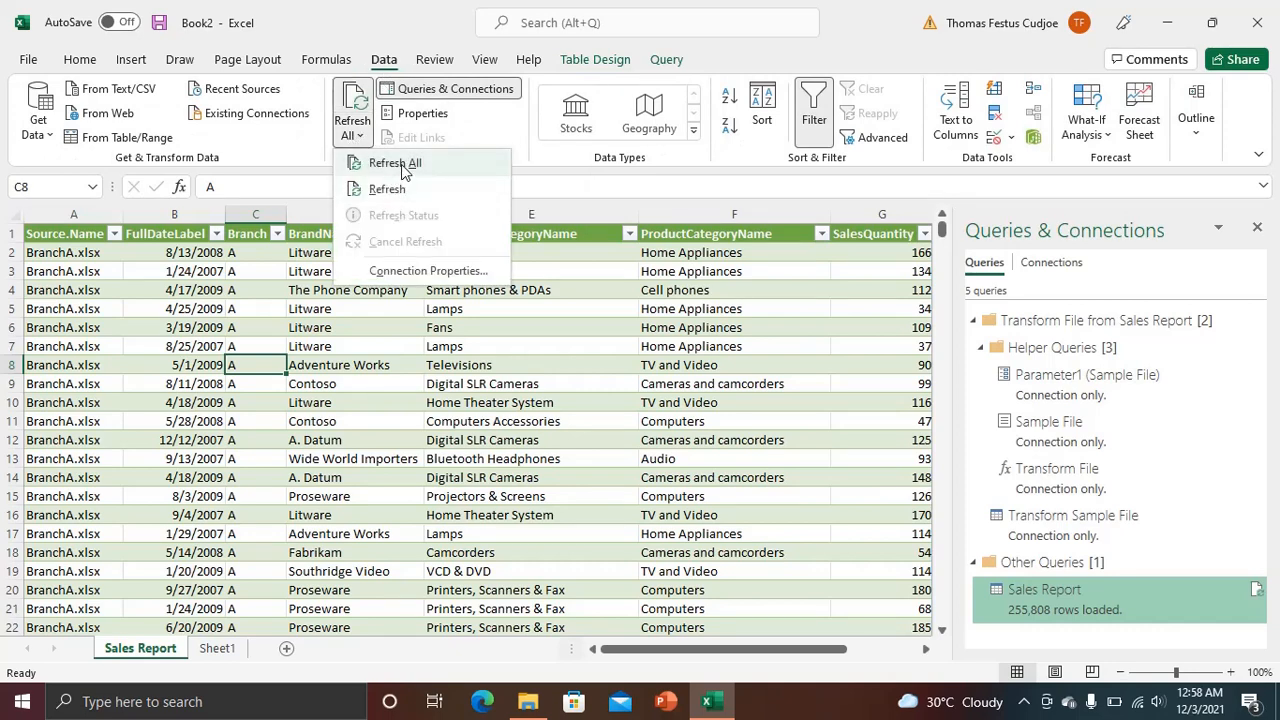
click(401, 166)
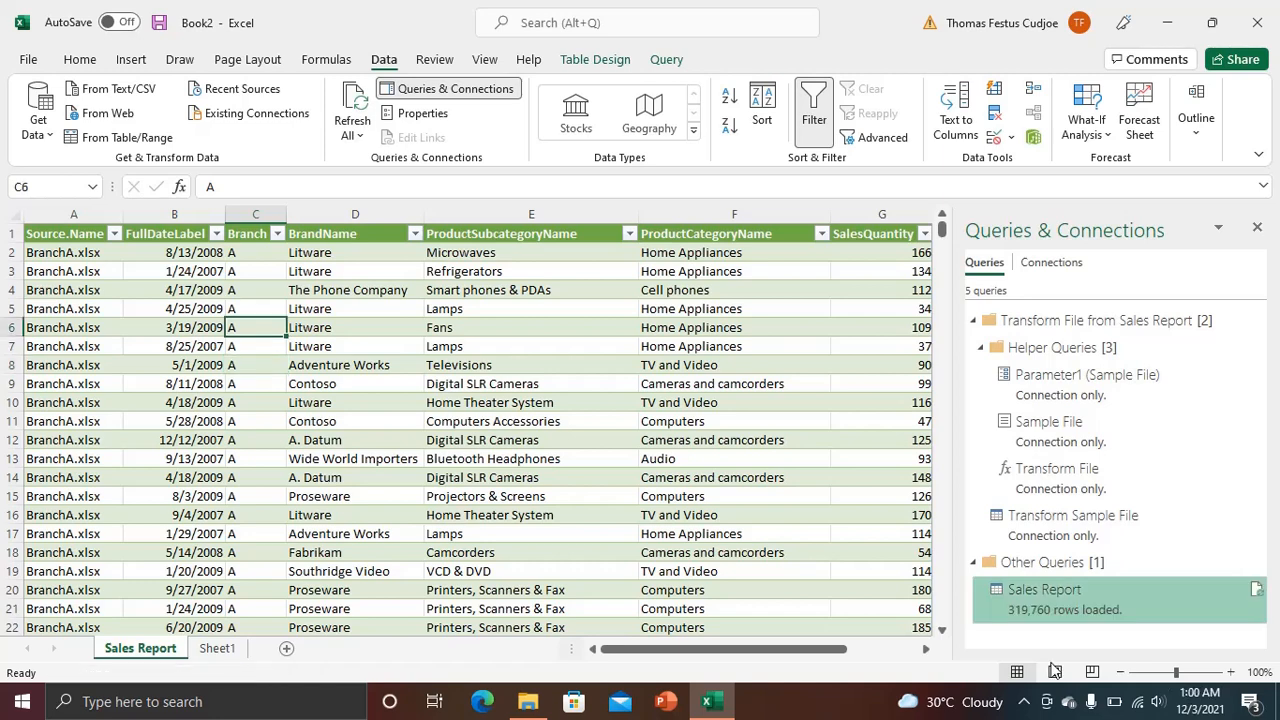
- Check the refreshed Sales Report query's load details and the files listed in the Source.Name column's filter
mouse_move(1030, 607)
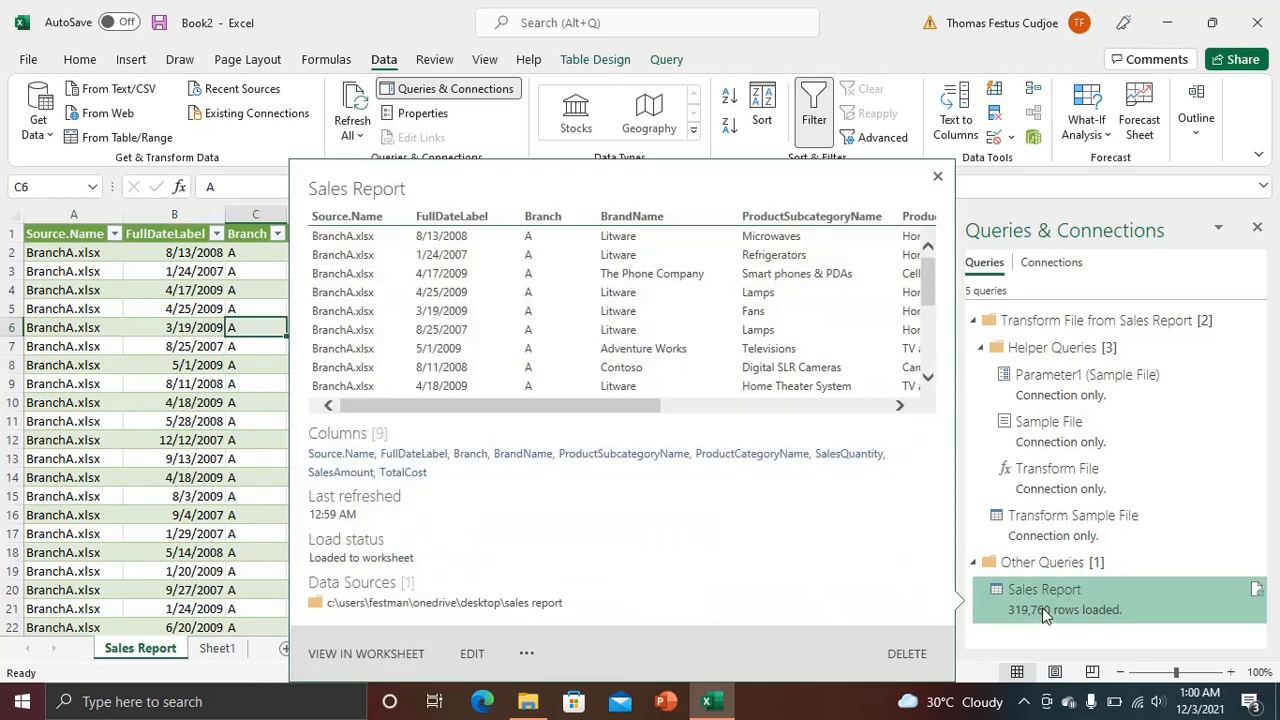
click(240, 367)
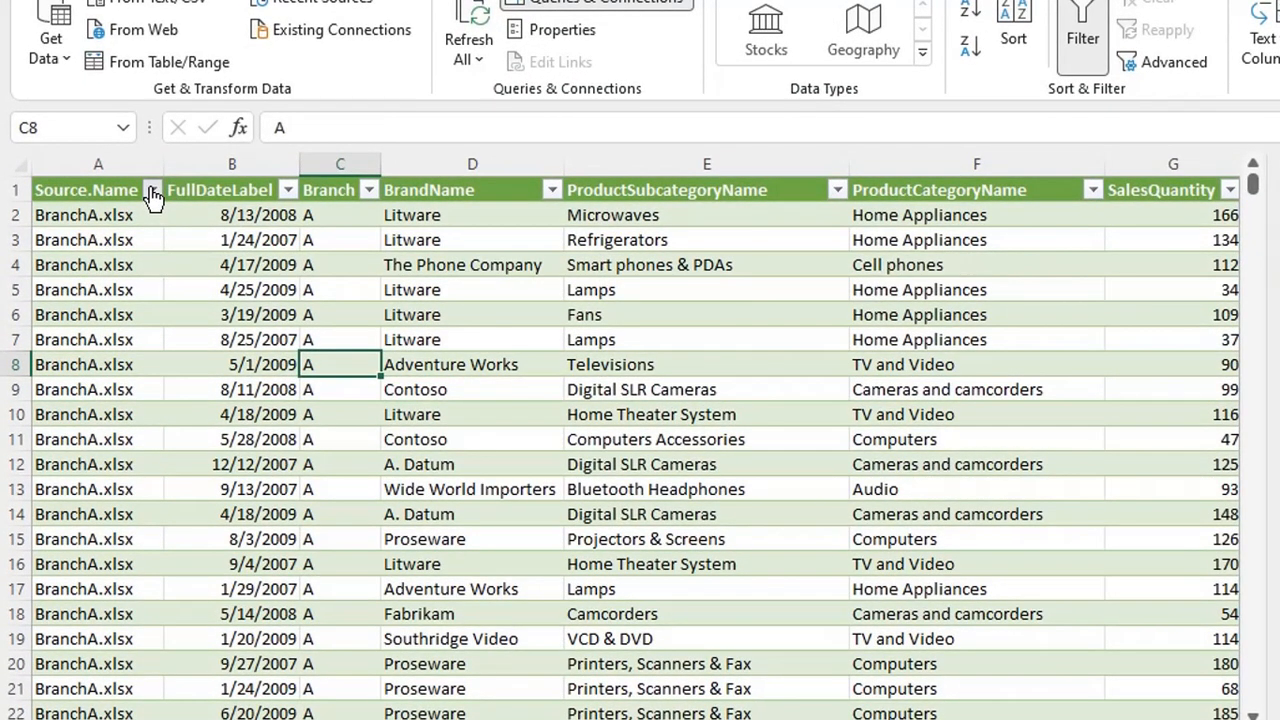
click(151, 190)
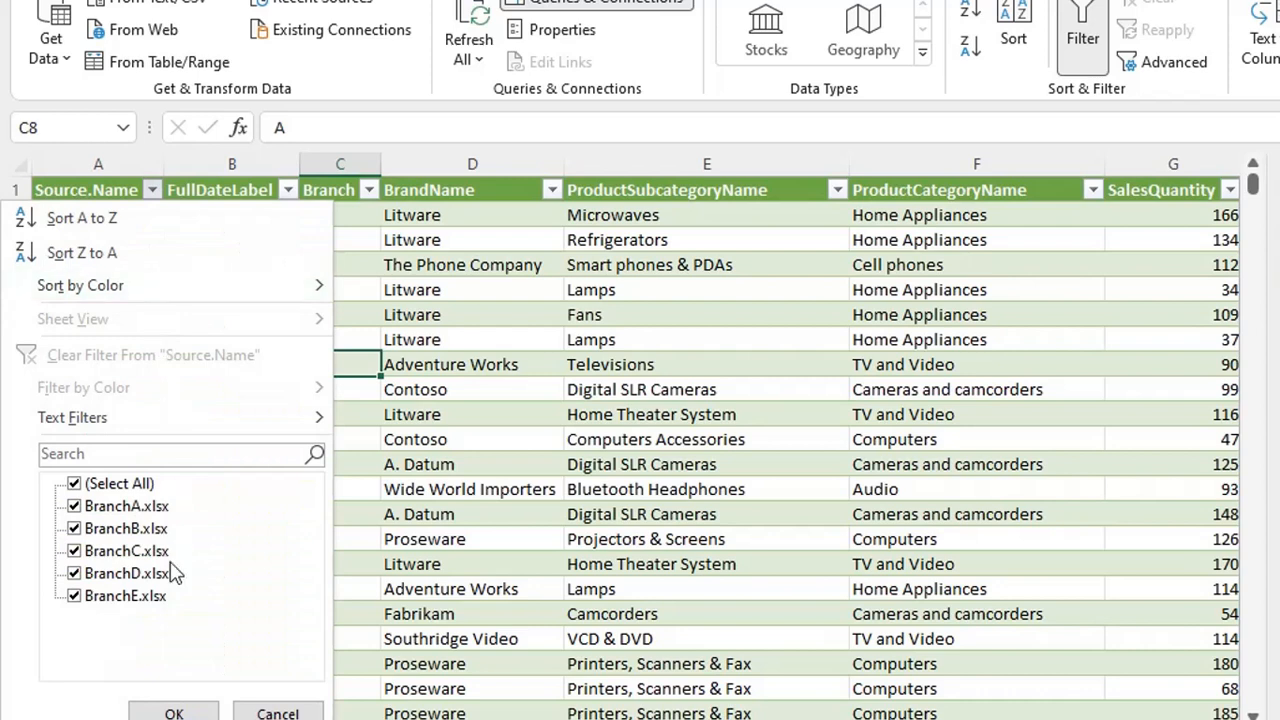